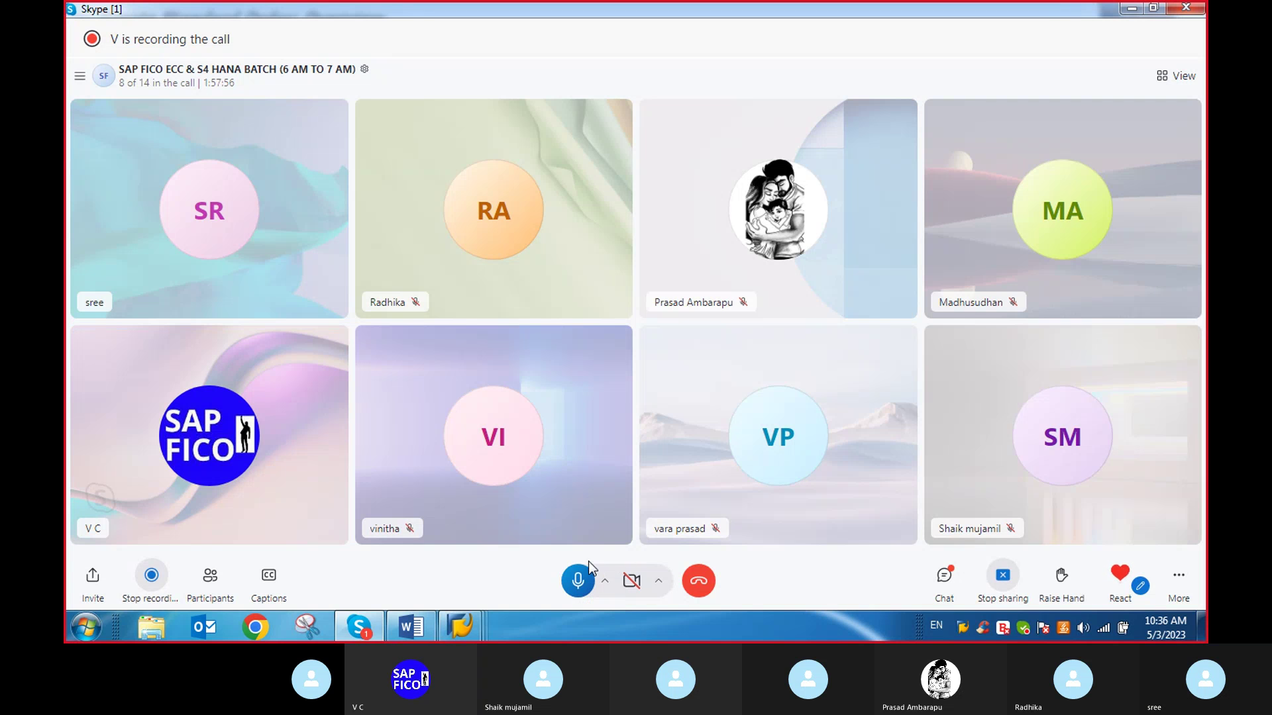
Step: Mute the call microphone and switch to the Create Standard Order window in SAP, clear of the call overlay
{"action": "left_click", "coordinate": [577, 581]}
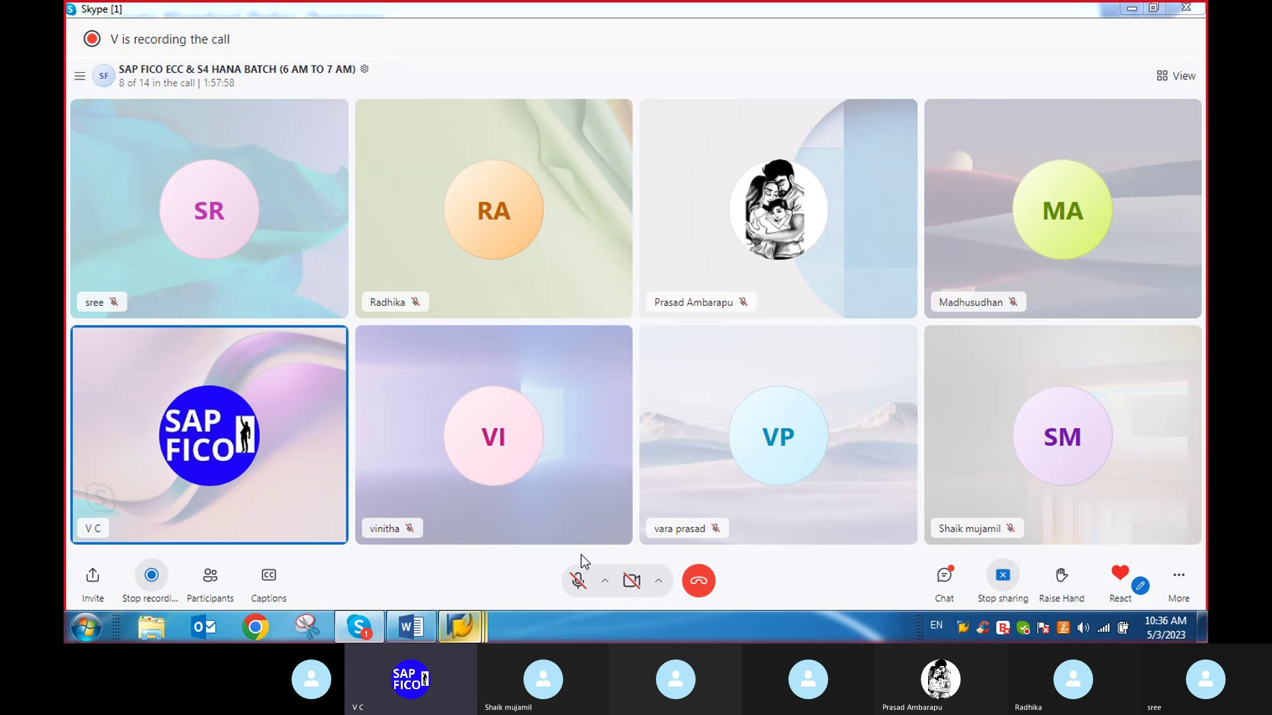
{"action": "mouse_move", "coordinate": [459, 626]}
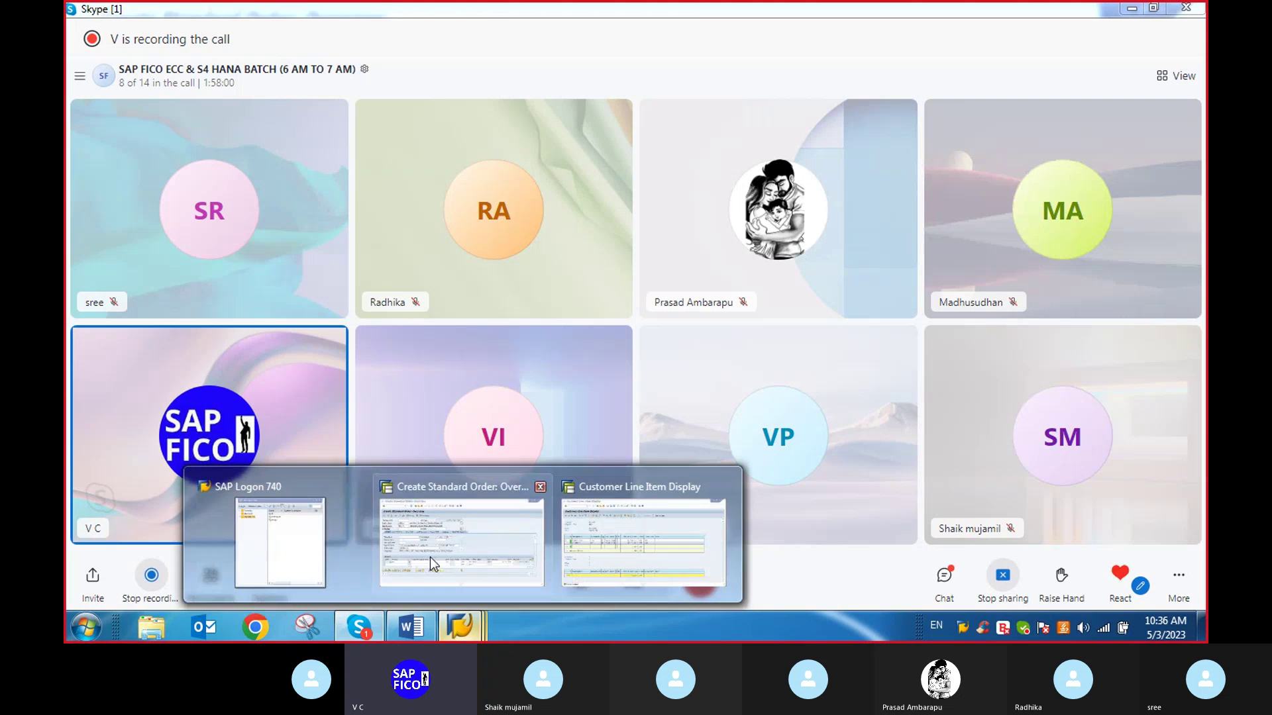
{"action": "left_click", "coordinate": [427, 555]}
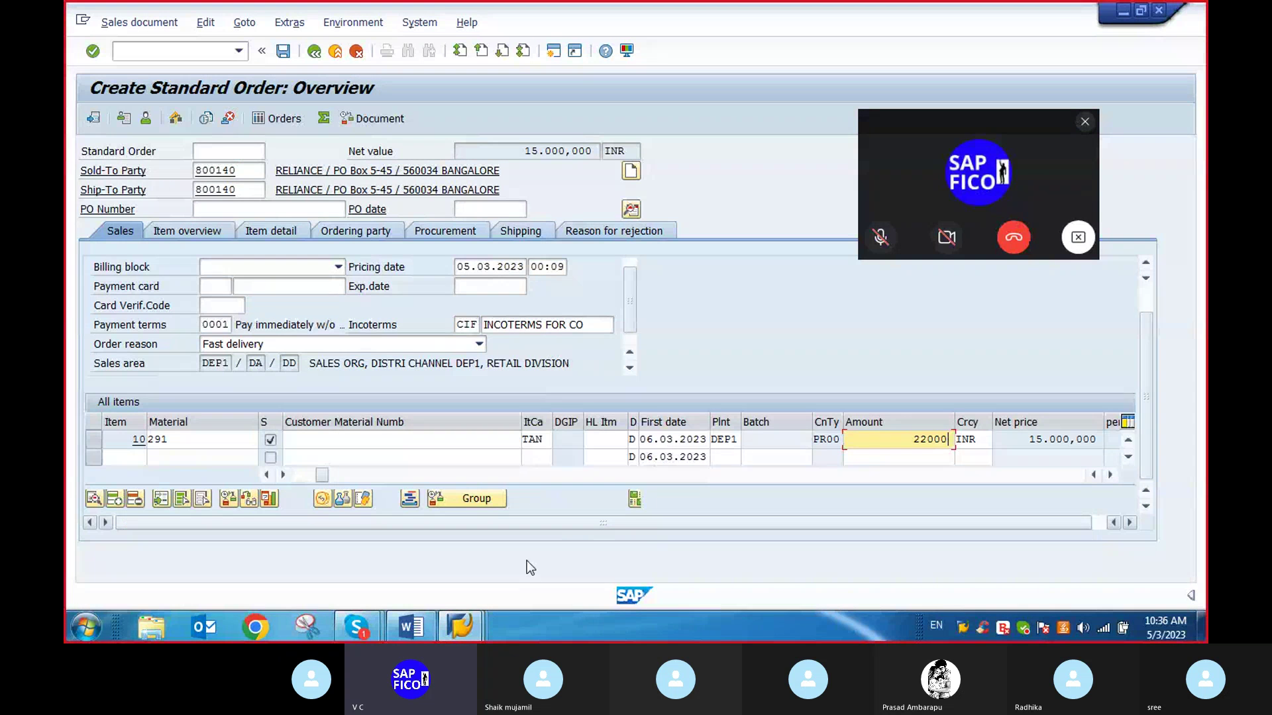
{"action": "left_click", "coordinate": [1083, 124]}
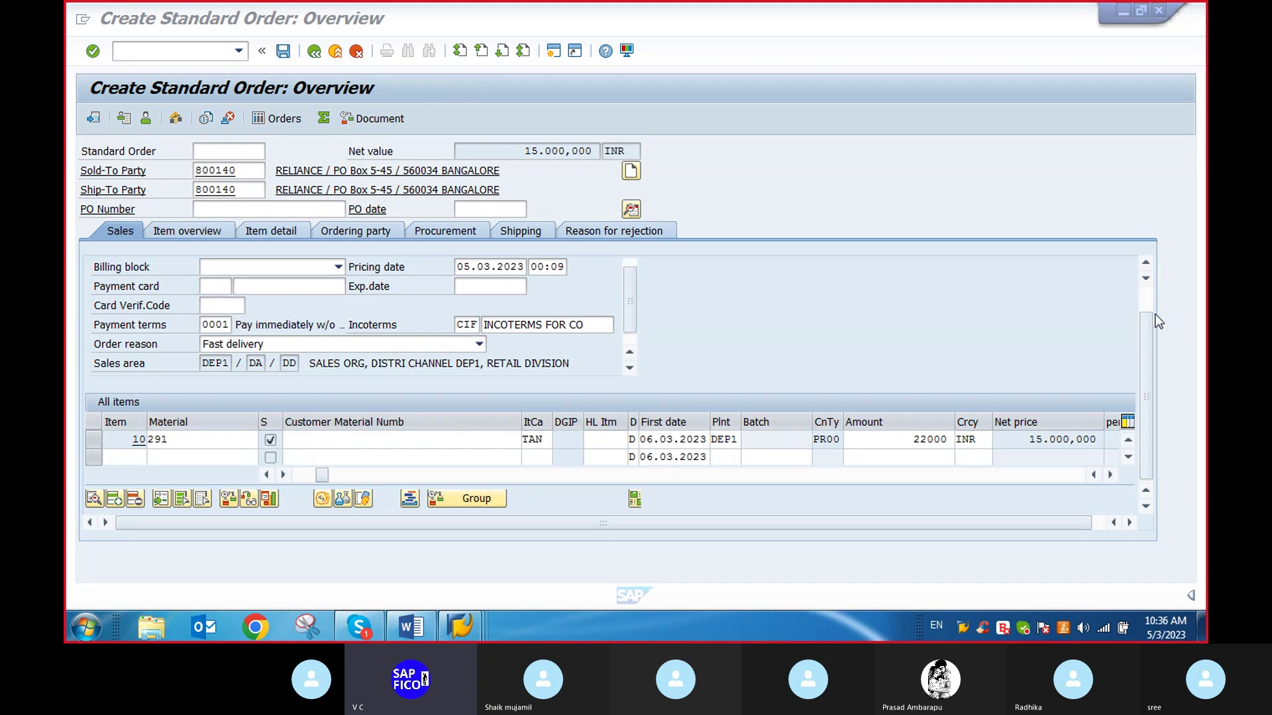
Step: Apply the 22000 INR price condition amount to item 10 of the standard order
{"action": "scroll", "coordinate": [1146, 343], "scroll_direction": "up", "scroll_amount": 2}
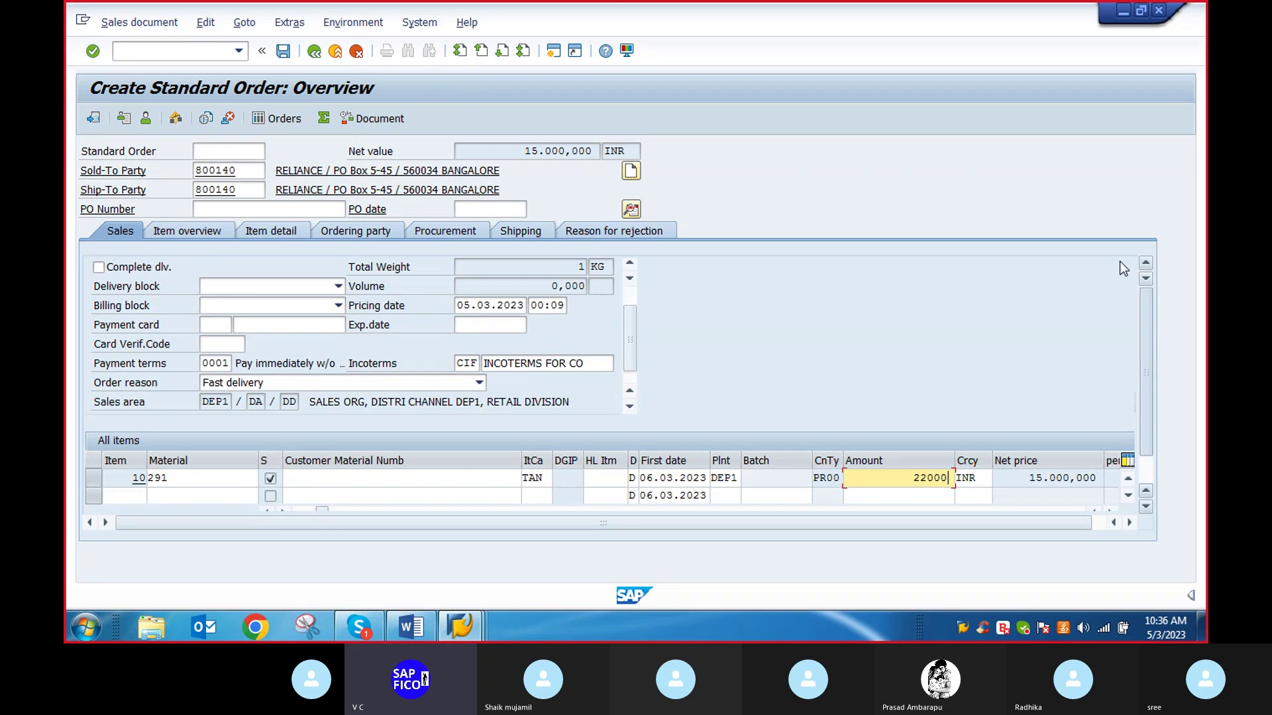
{"action": "left_click", "coordinate": [481, 314]}
{"action": "key", "text": "Return"}
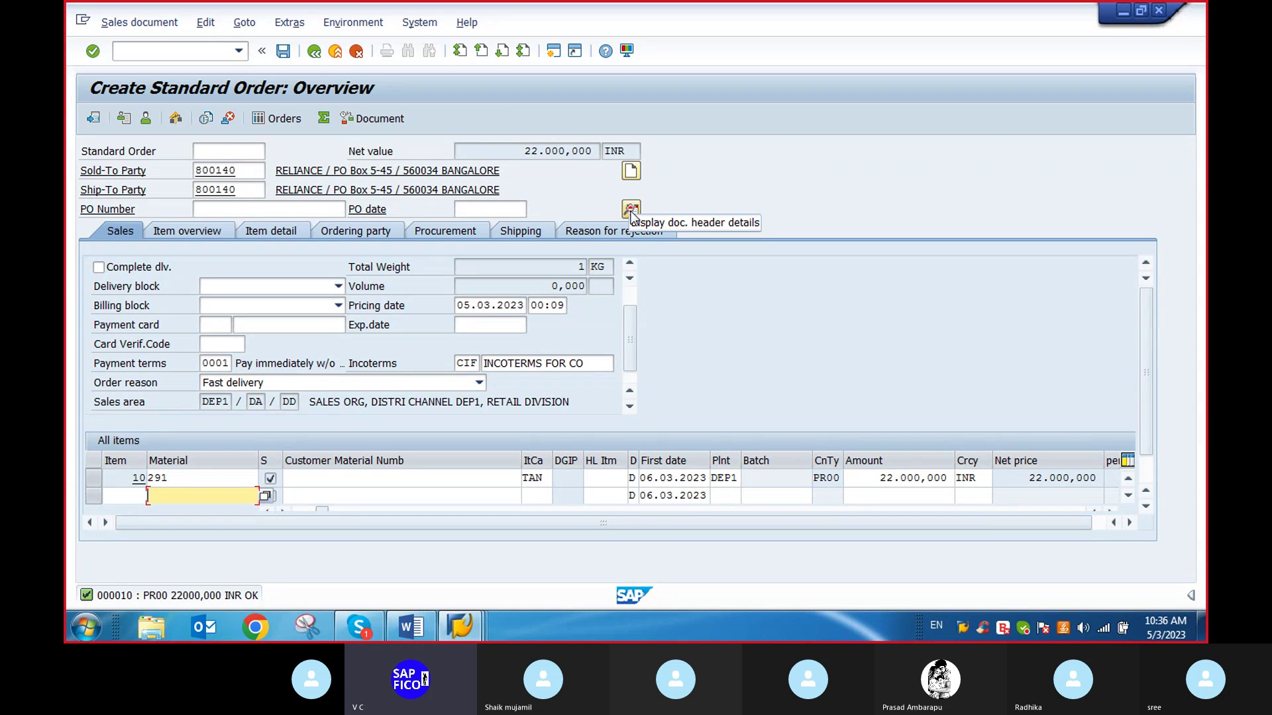
Step: Set the delivering plant to DEP1 in the order's item overview and save the standard order
{"action": "left_click", "coordinate": [191, 233]}
{"action": "left_click", "coordinate": [477, 263]}
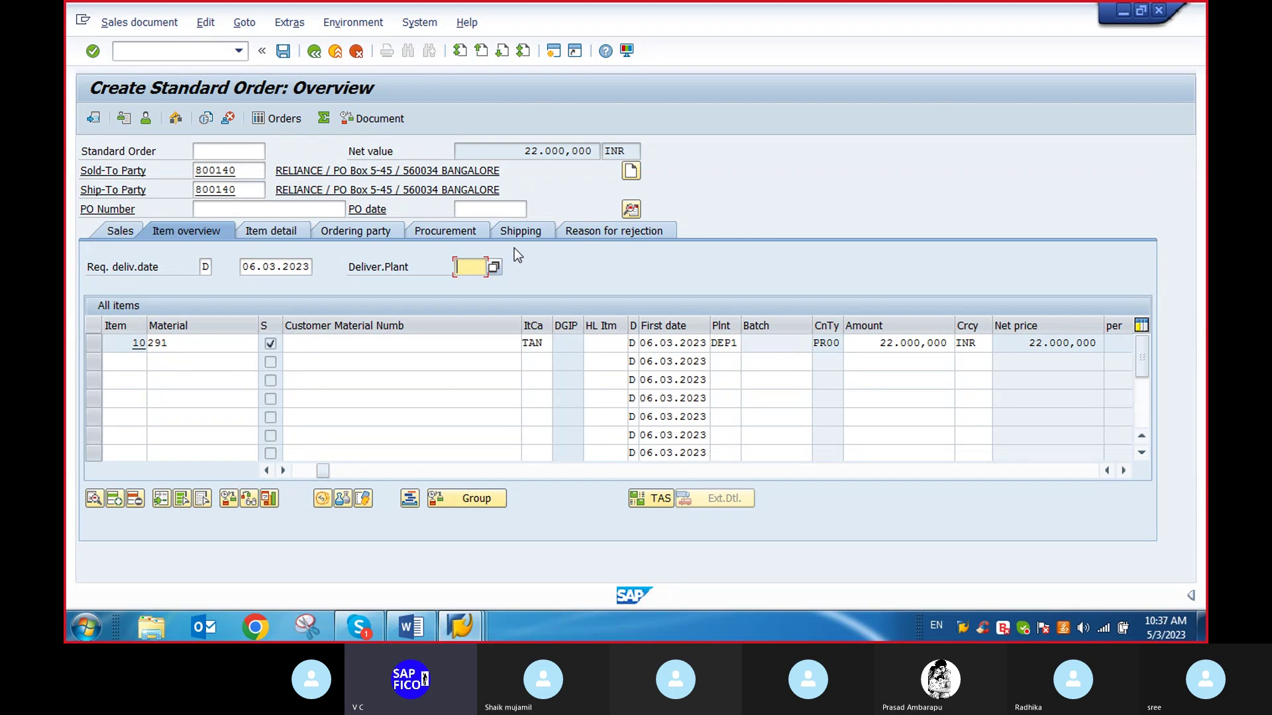
{"action": "left_click", "coordinate": [495, 269]}
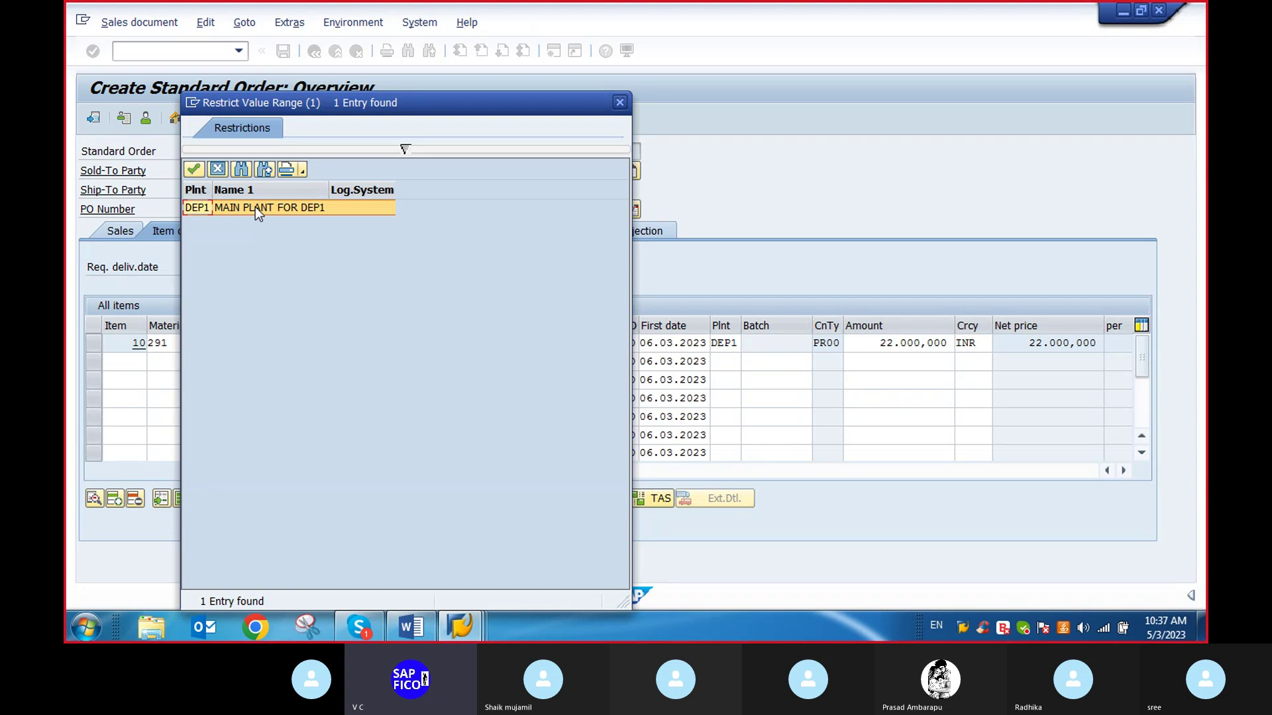
{"action": "double_click", "coordinate": [255, 206]}
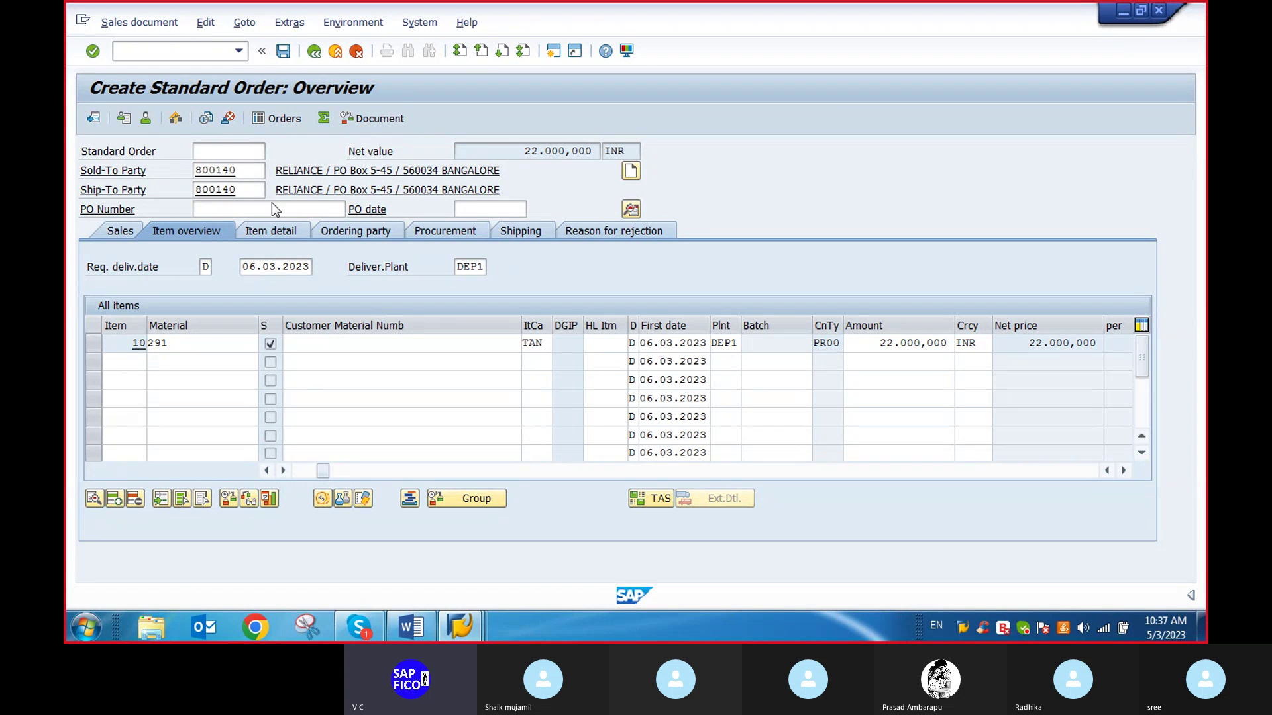
{"action": "key", "text": "Return"}
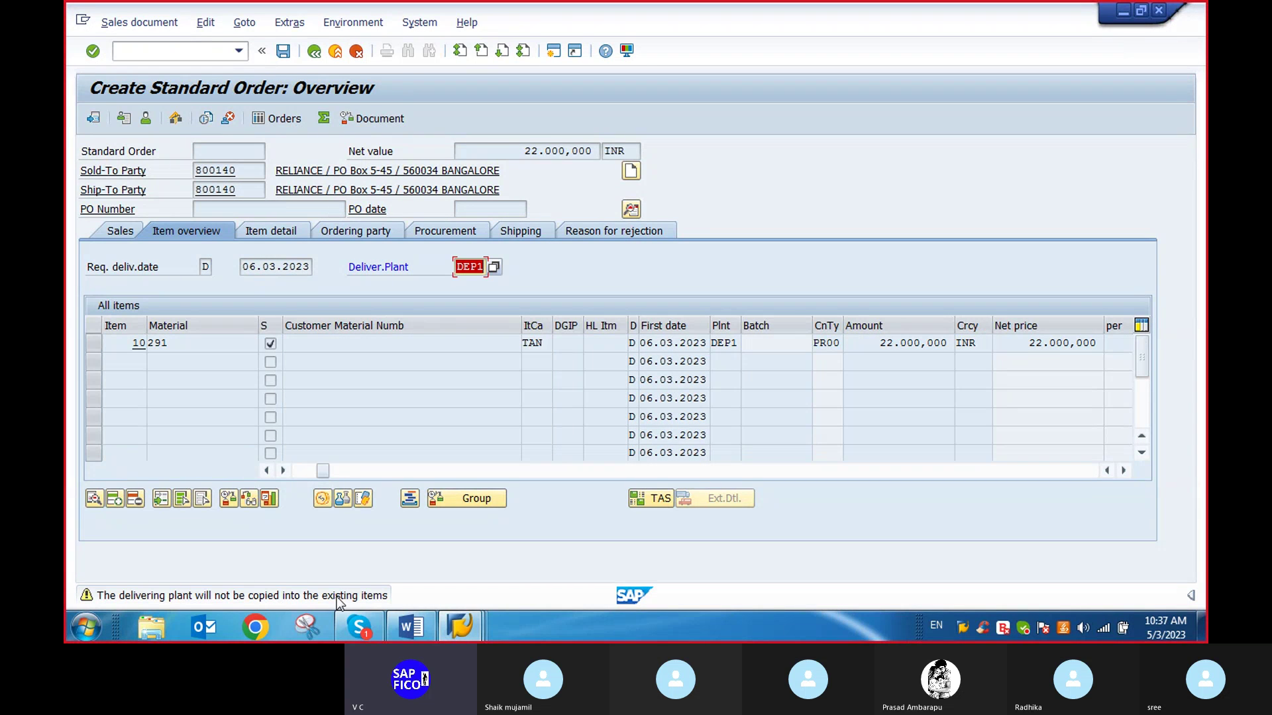
{"action": "key", "text": "Return"}
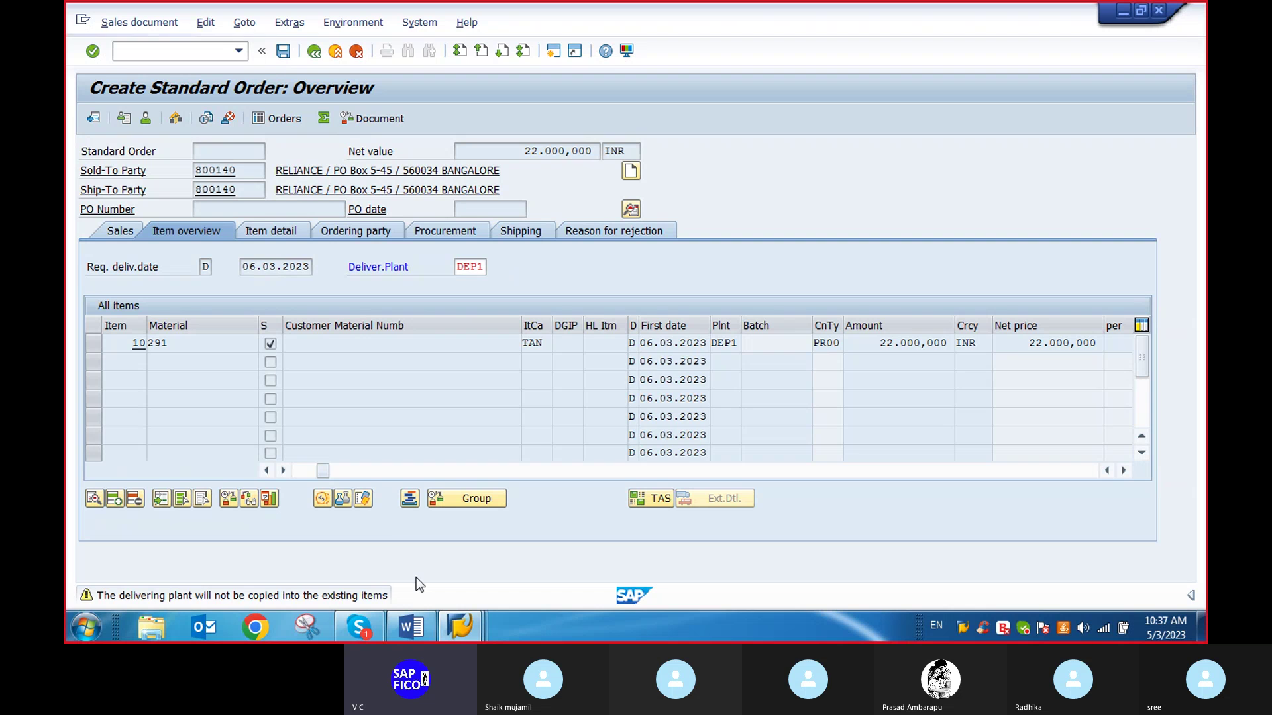
{"action": "left_click", "coordinate": [282, 51]}
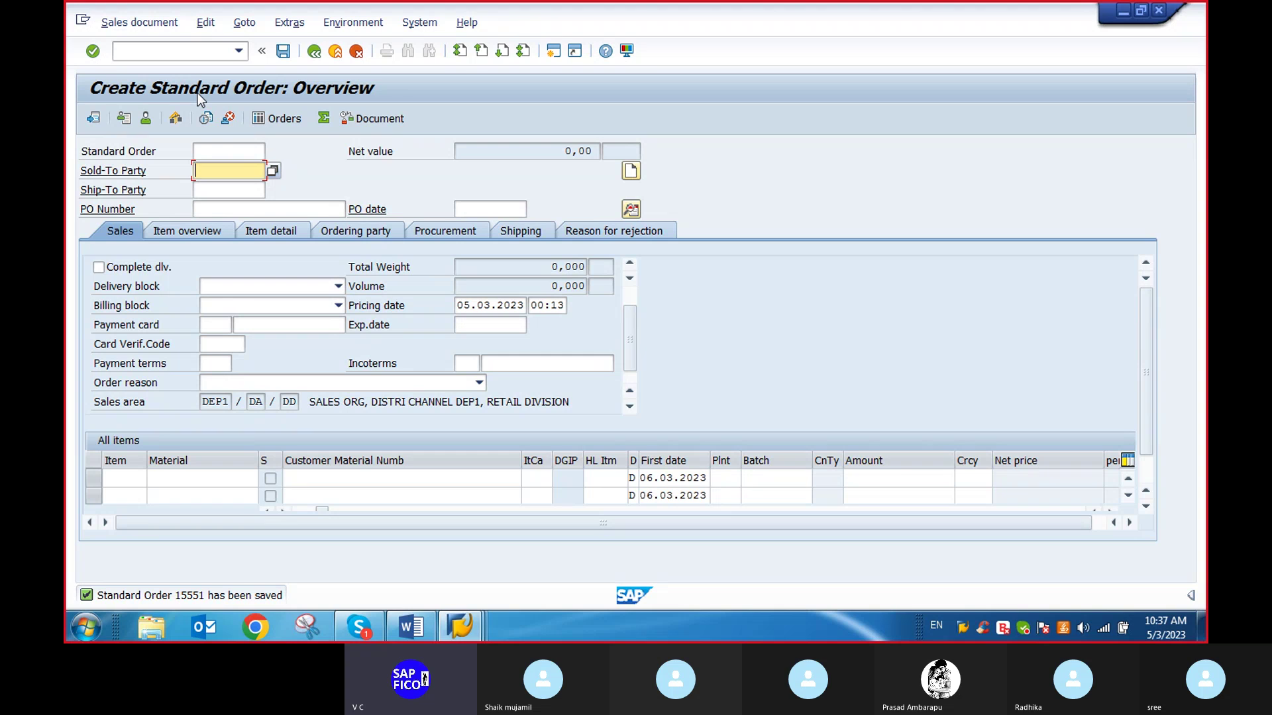
Step: Start an outbound delivery in transaction VL01N for the saved sales order from shipping point DEP1
{"action": "left_click", "coordinate": [158, 53]}
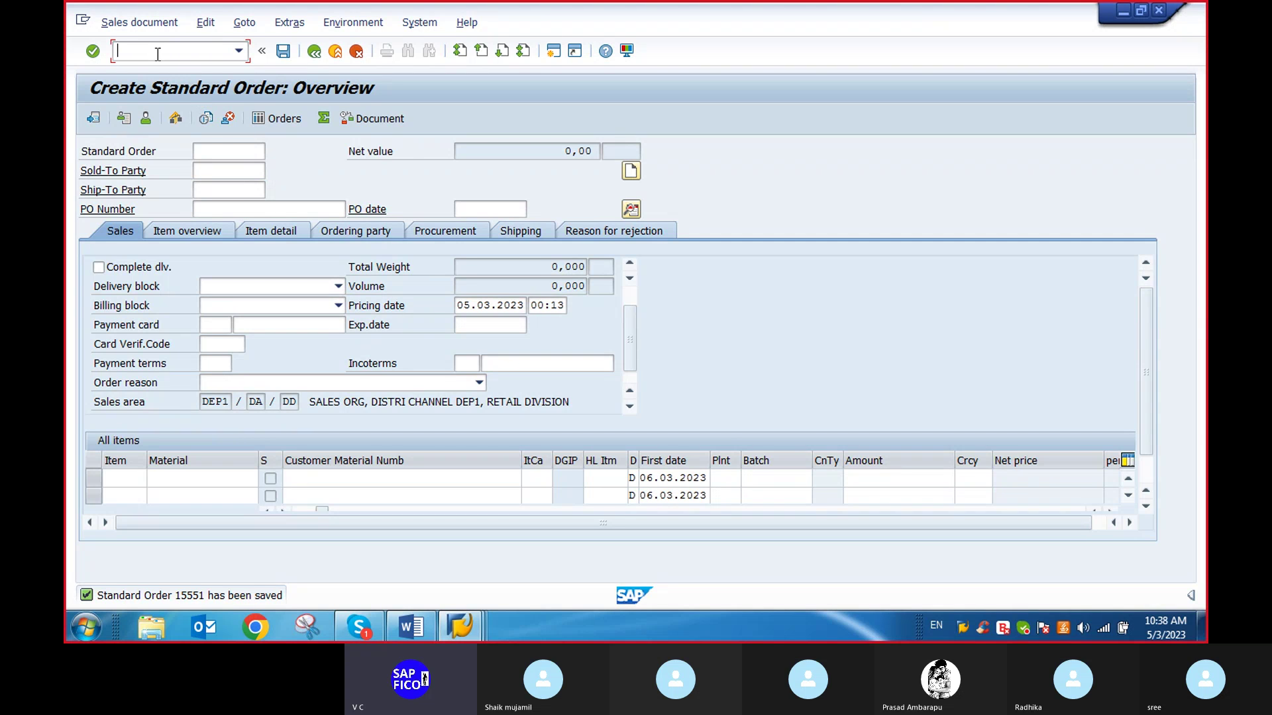
{"action": "type", "text": "/nvn"}
{"action": "key", "text": "BackSpace"}
{"action": "type", "text": "l01n"}
{"action": "key", "text": "Return"}
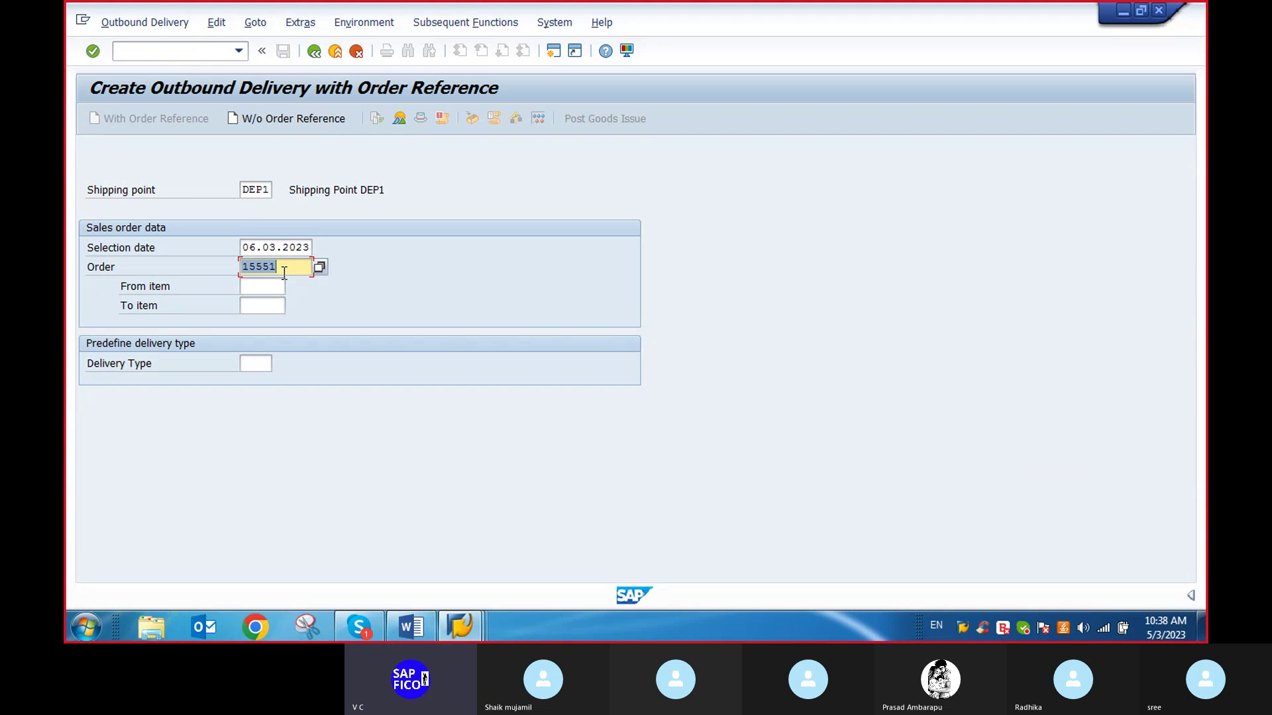
{"action": "left_click", "coordinate": [267, 276]}
{"action": "key", "text": "Return"}
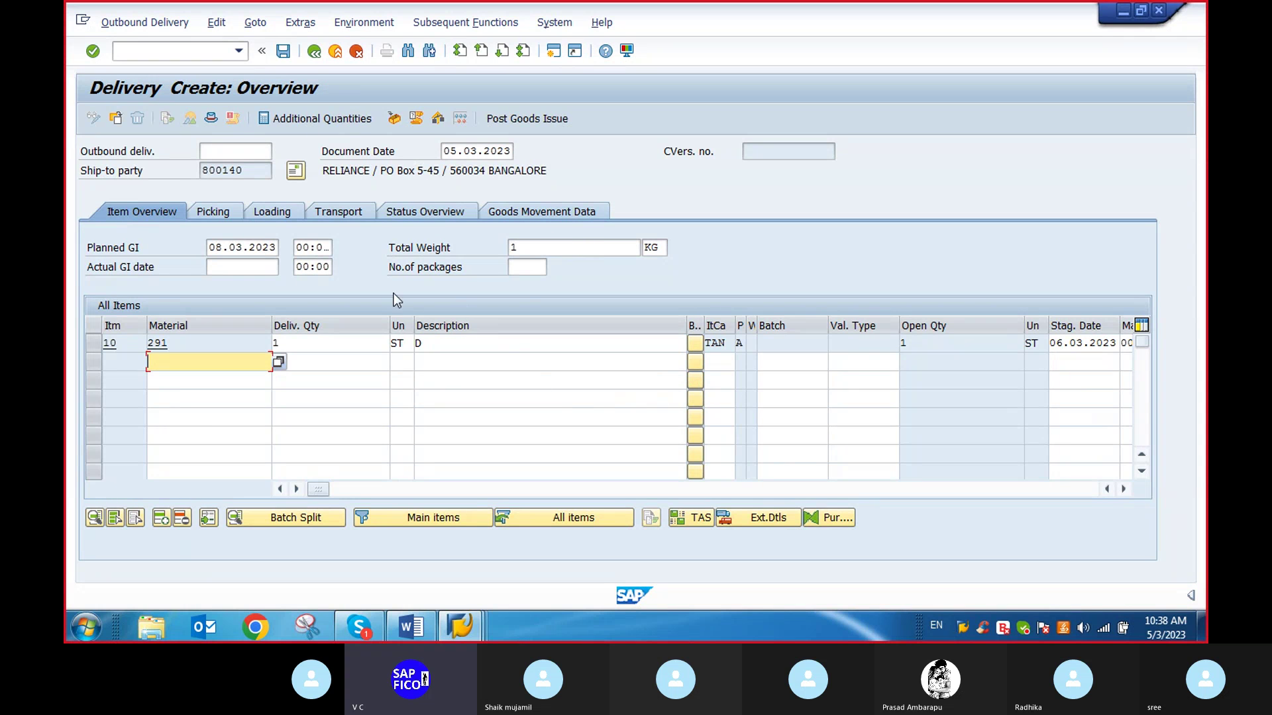
Step: Set the picked quantity of delivery item 10 to 1 and save the outbound delivery
{"action": "left_click", "coordinate": [1124, 489]}
{"action": "left_click", "coordinate": [1124, 489]}
{"action": "left_click", "coordinate": [1124, 490]}
{"action": "left_click", "coordinate": [1124, 489]}
{"action": "left_click", "coordinate": [1124, 489]}
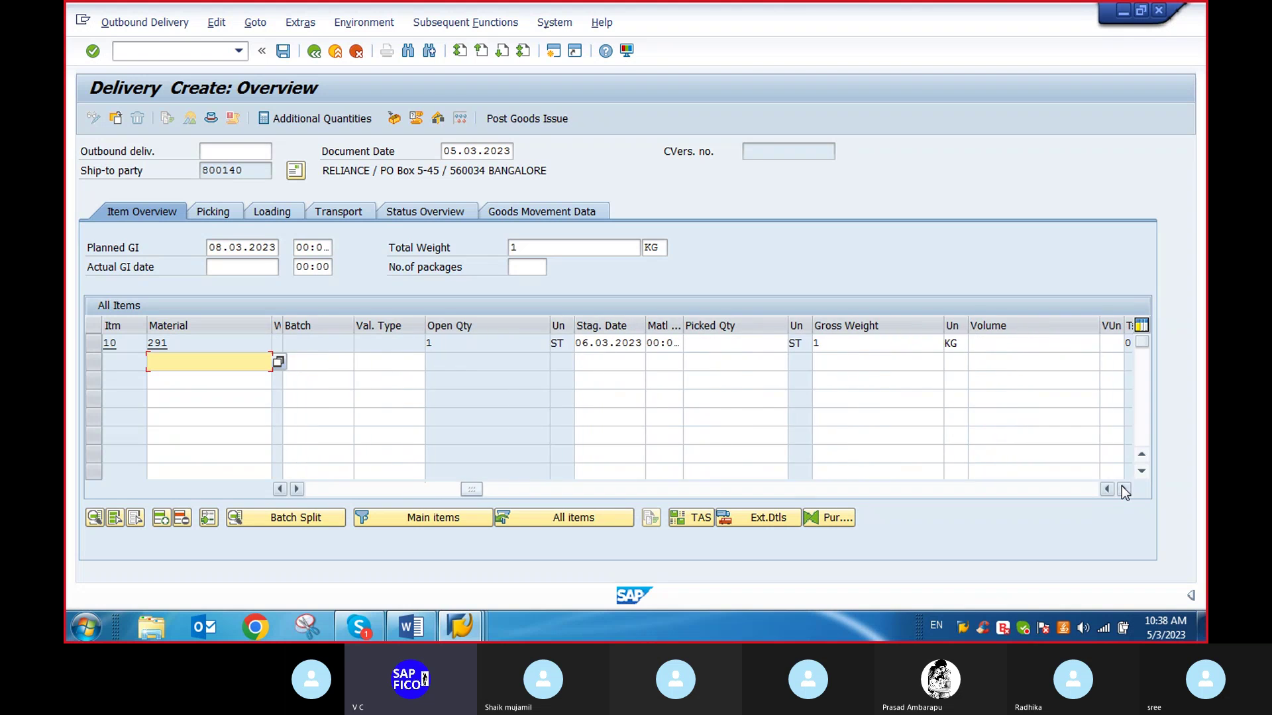
{"action": "left_click", "coordinate": [1124, 489]}
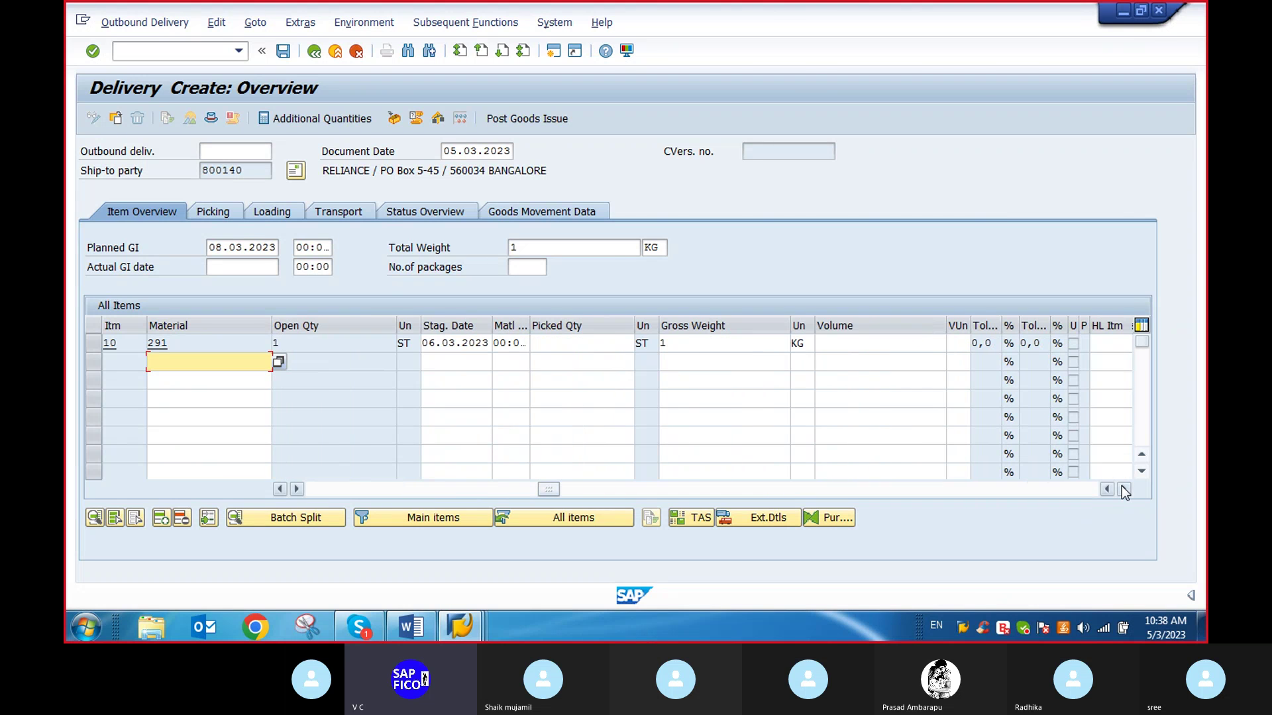
{"action": "left_click", "coordinate": [617, 345]}
{"action": "type", "text": "1"}
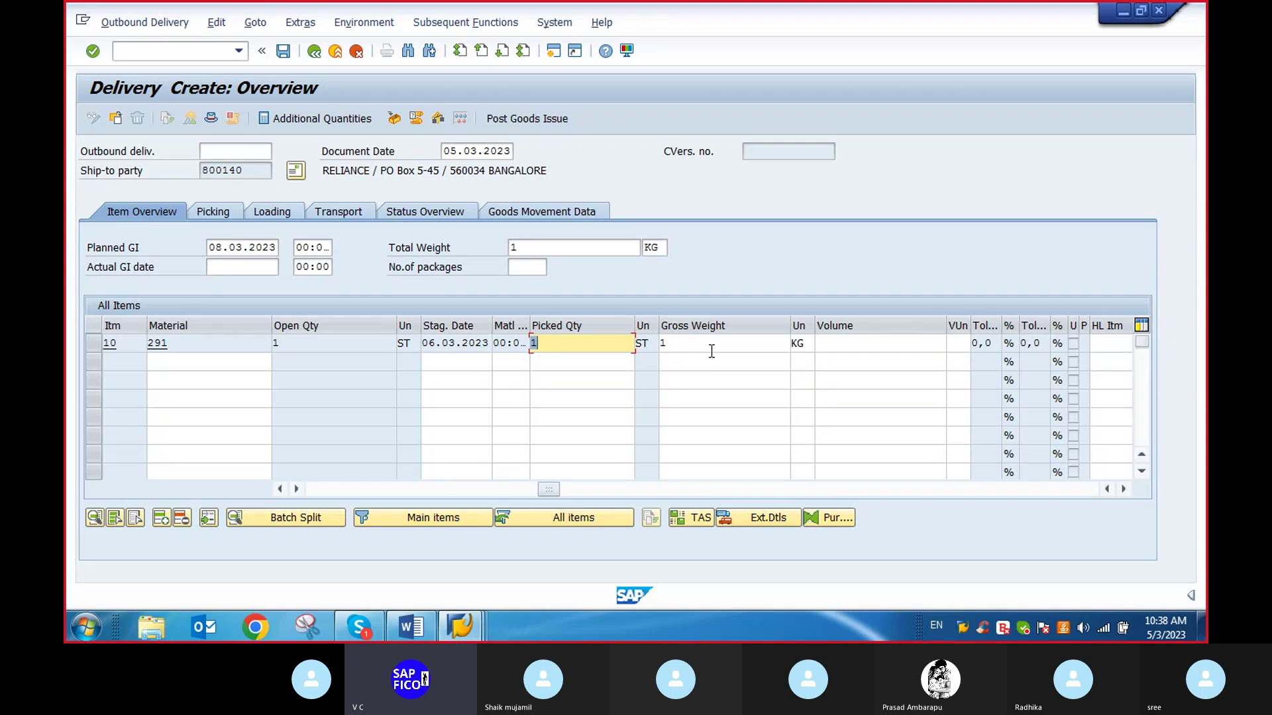
{"action": "left_click", "coordinate": [283, 52]}
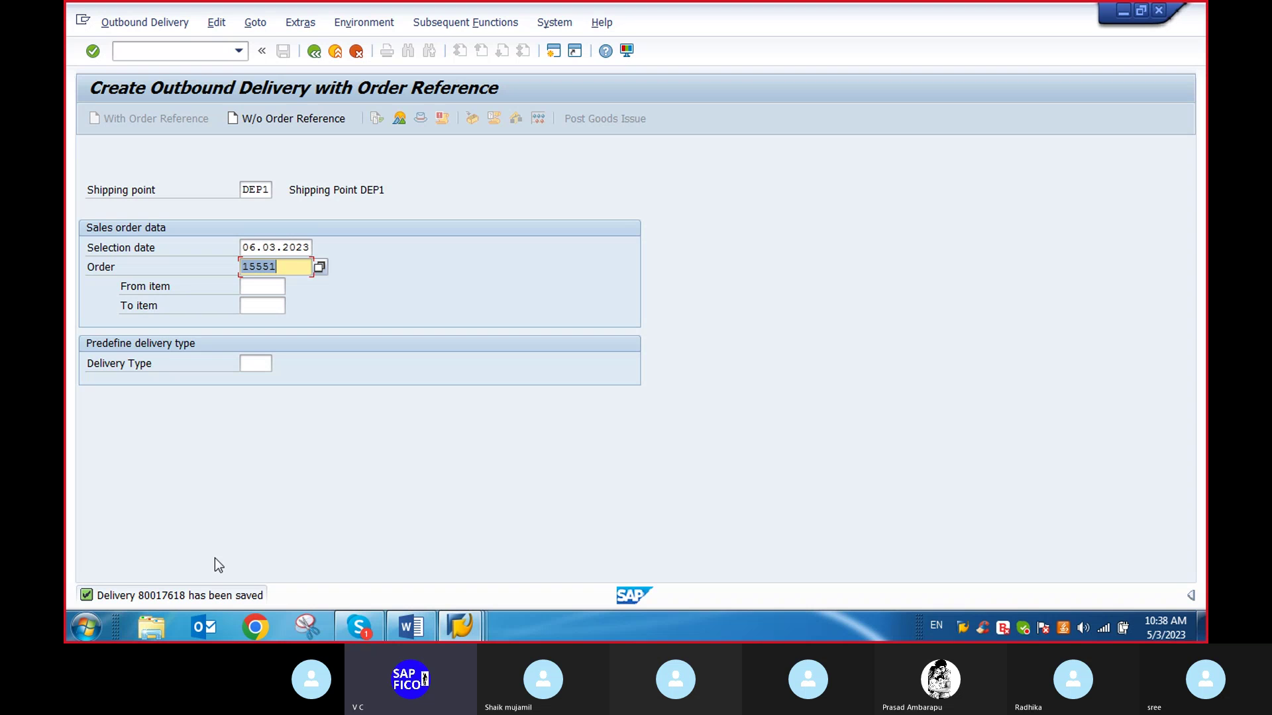
Step: Try to create a billing document for the saved delivery in transaction VF01
{"action": "left_click", "coordinate": [144, 52]}
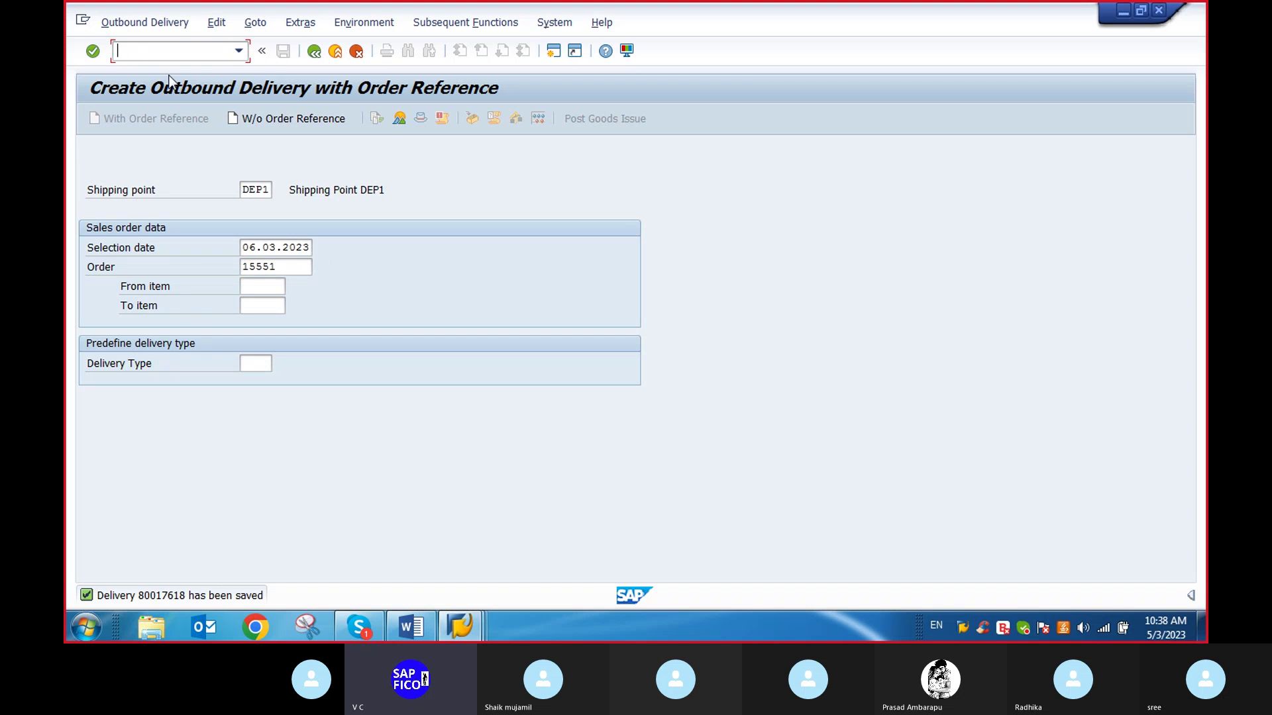
{"action": "type", "text": "/n"}
{"action": "key", "text": "Return"}
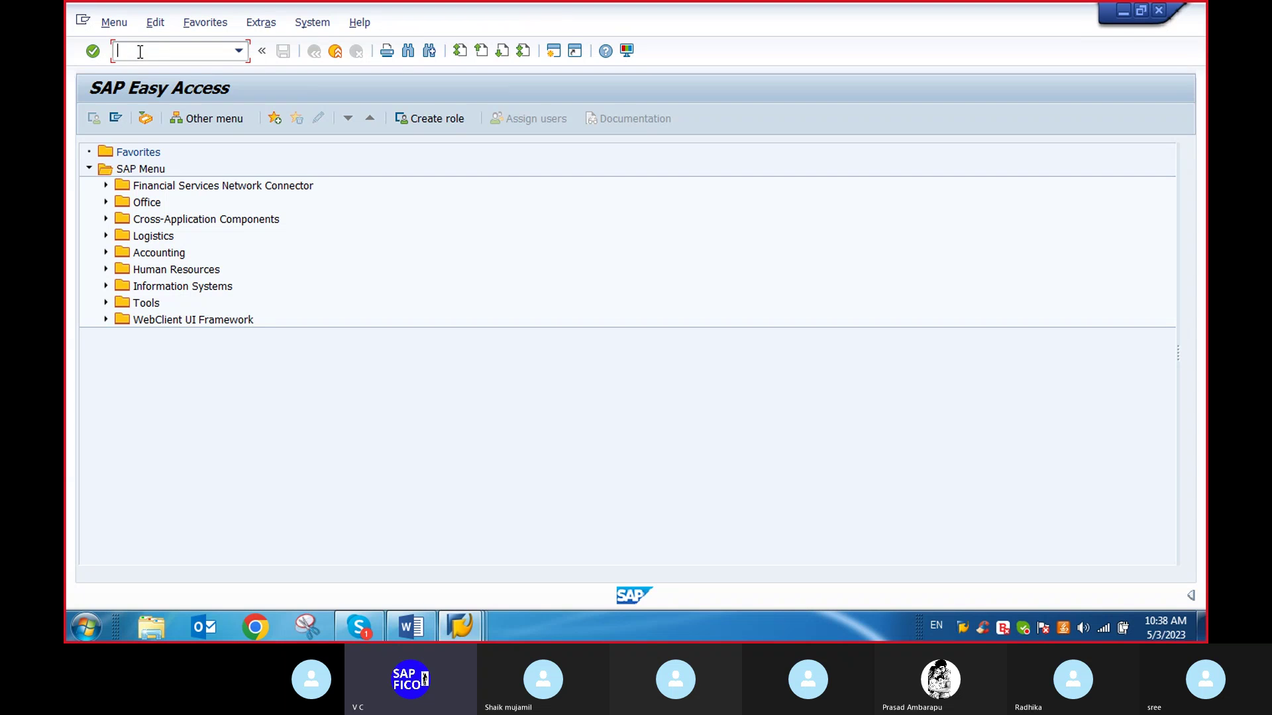
{"action": "type", "text": "vf01"}
{"action": "key", "text": "Return"}
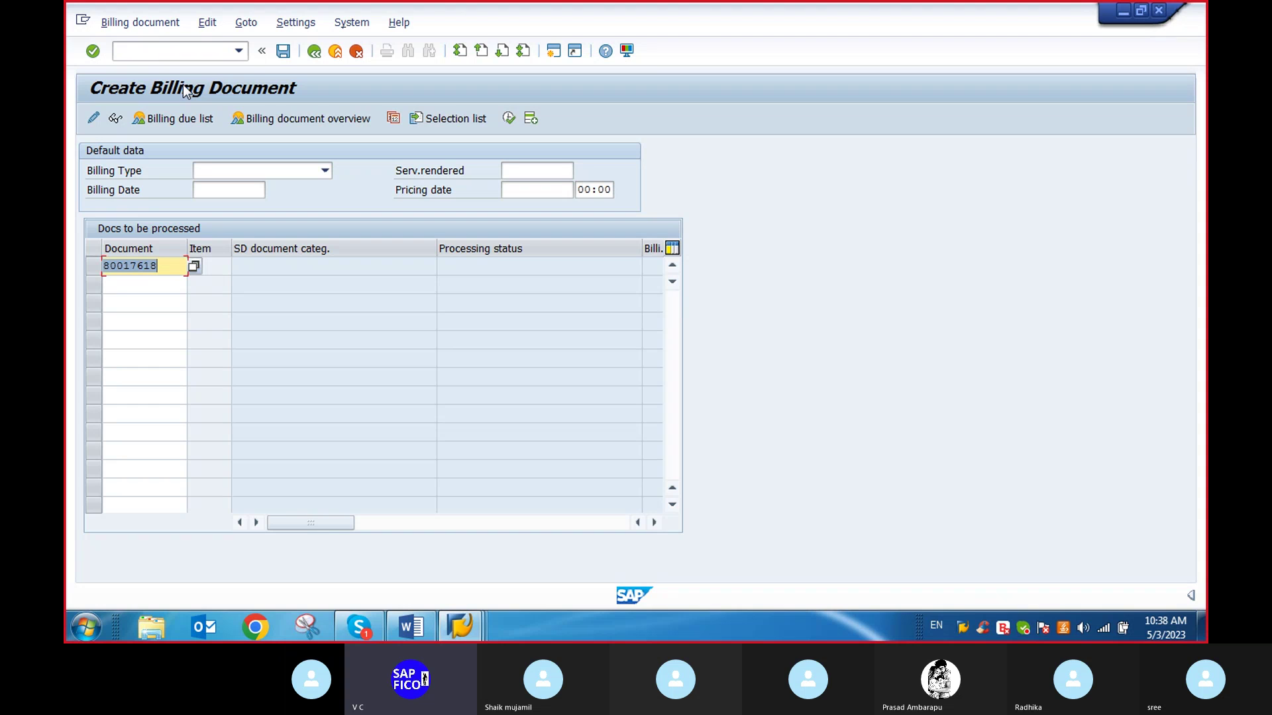
{"action": "key", "text": "Return"}
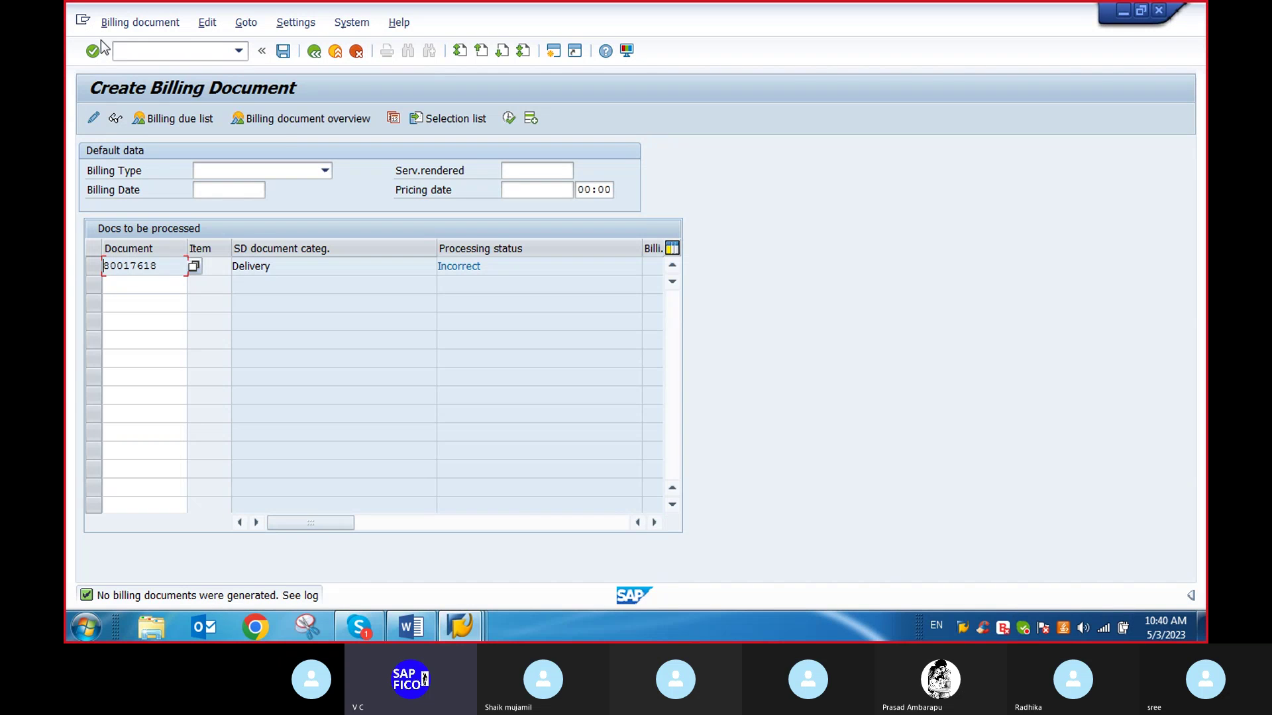
{"action": "left_click", "coordinate": [129, 45]}
{"action": "type", "text": "nvl02n"}
{"action": "key", "text": "Return"}
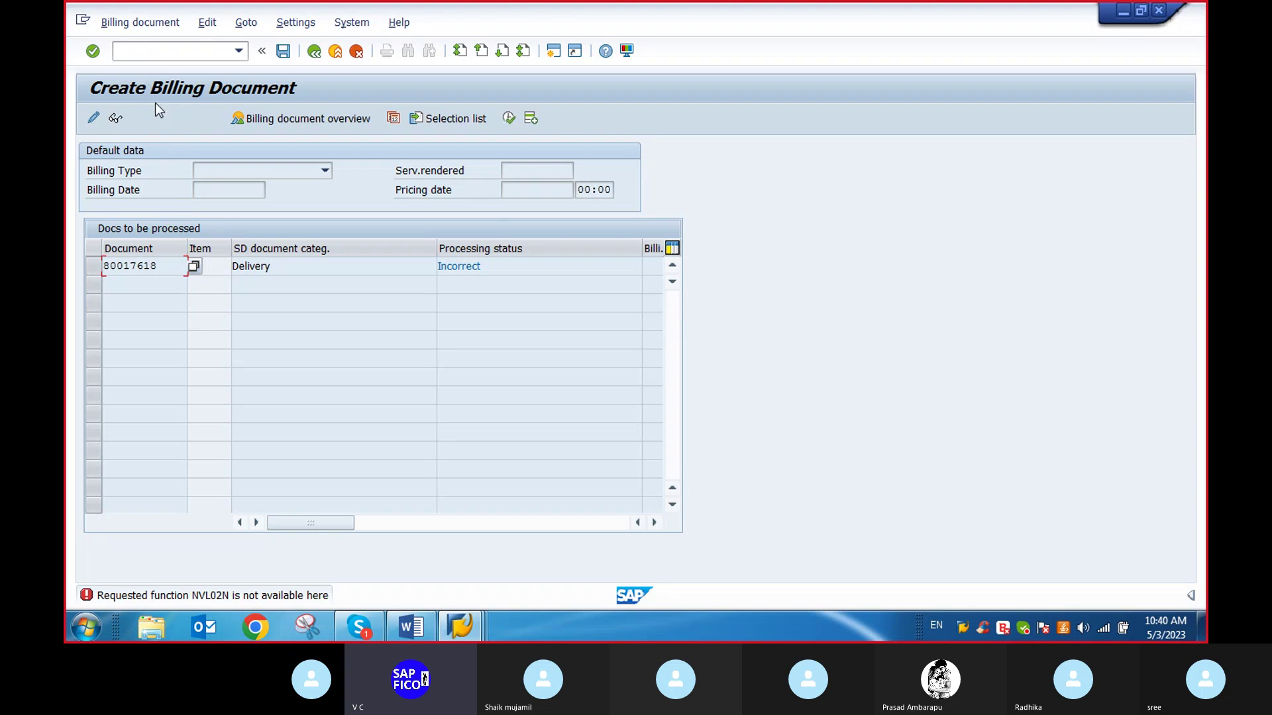
Step: Open the saved outbound delivery for change in transaction VL02N and post its goods issue
{"action": "left_click", "coordinate": [128, 50]}
{"action": "type", "text": "/n"}
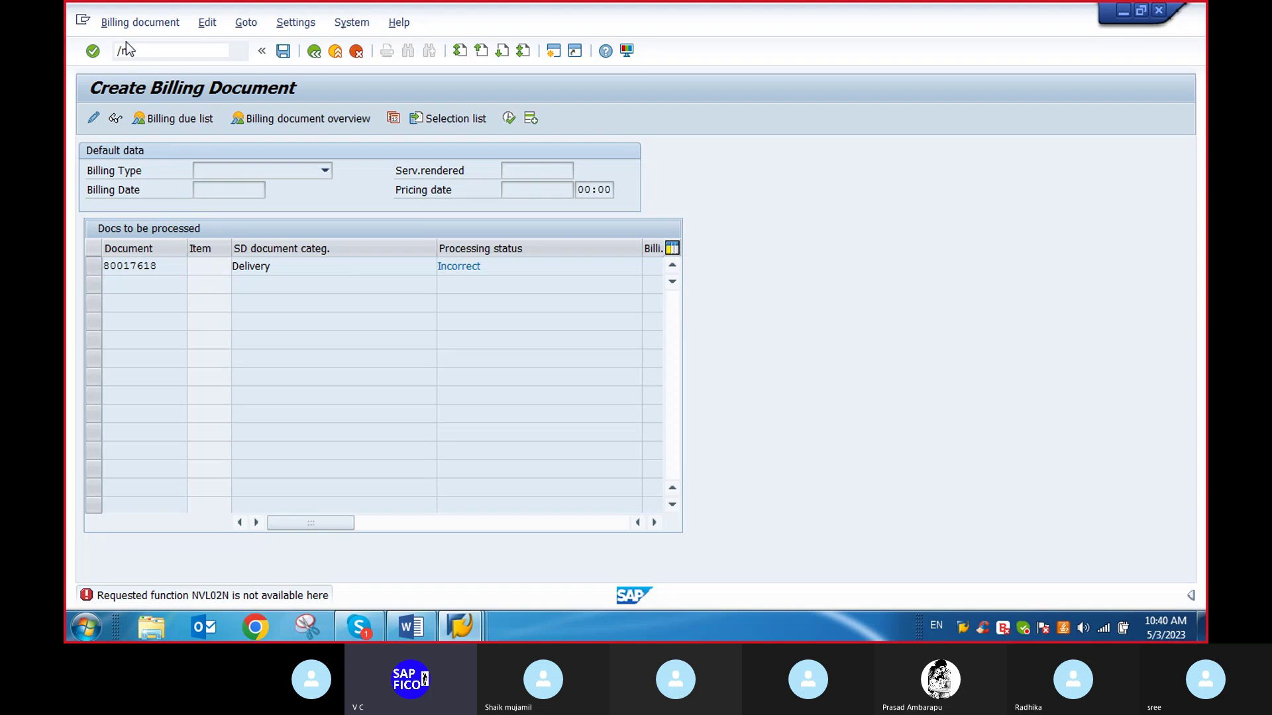
{"action": "key", "text": "Return"}
{"action": "type", "text": "vl02n"}
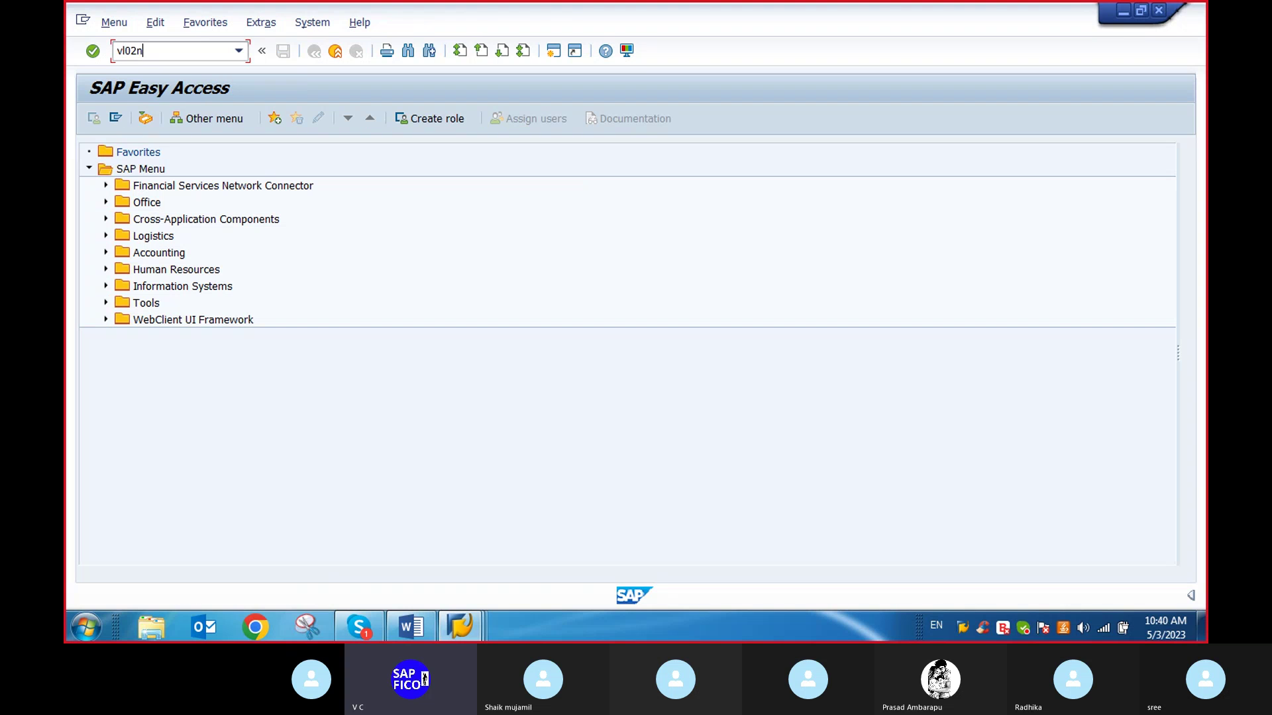
{"action": "key", "text": "Return"}
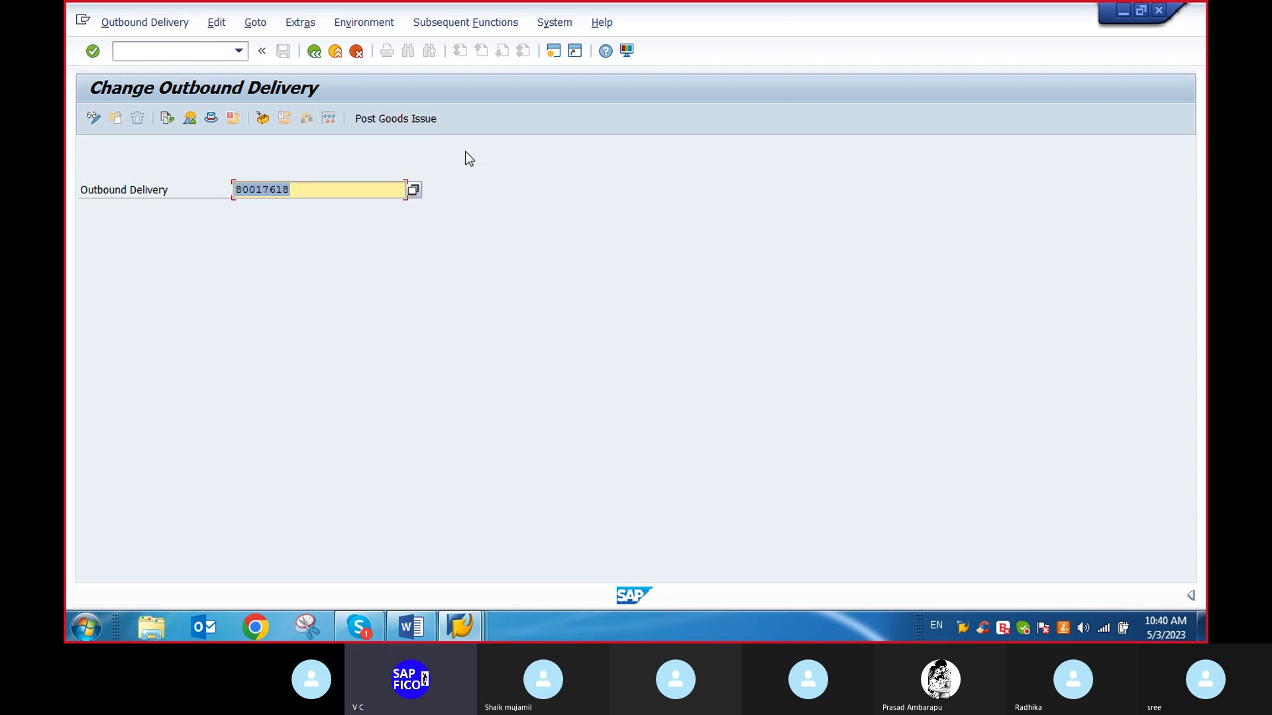
{"action": "key", "text": "Return"}
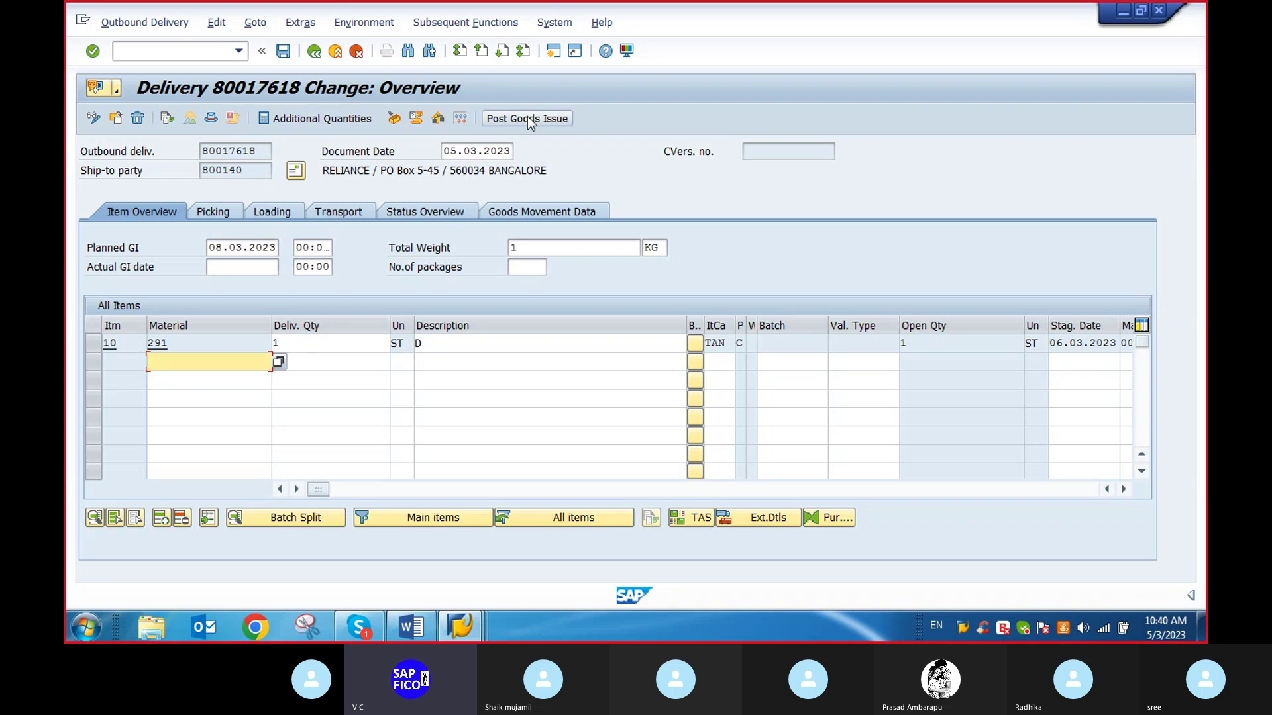
{"action": "left_click", "coordinate": [527, 118]}
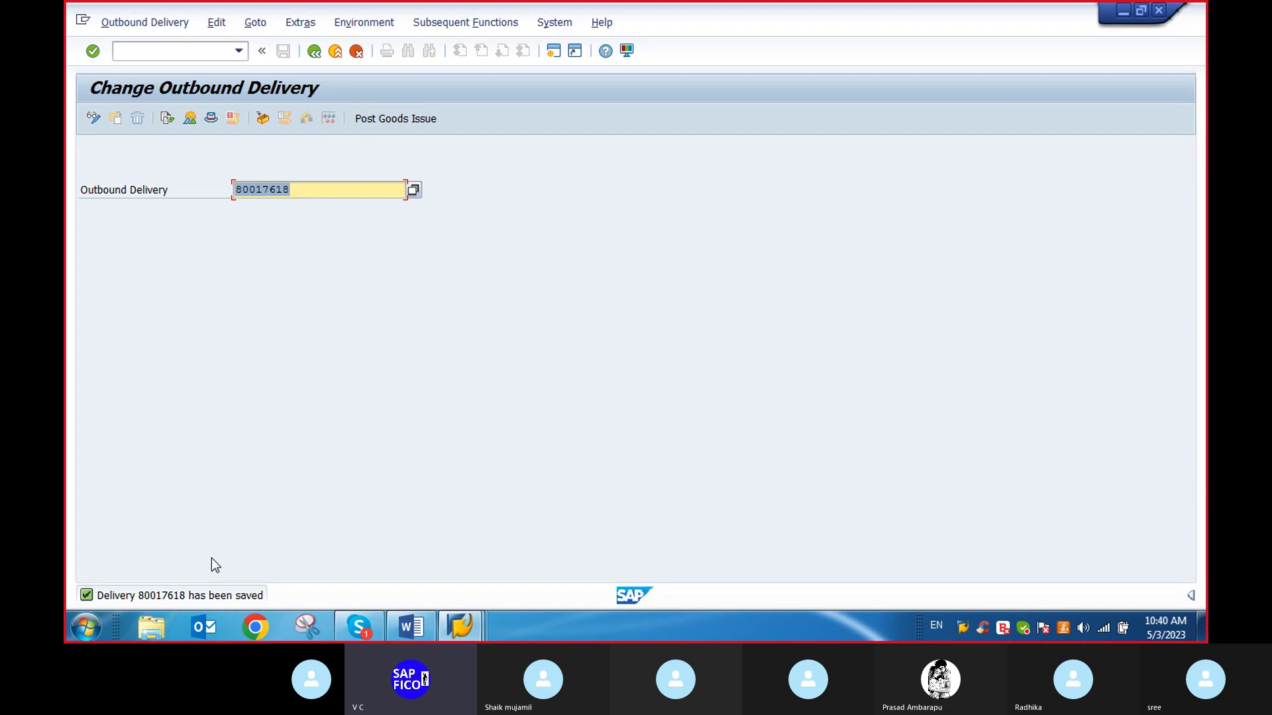
Step: Create an F2 invoice for the delivery in transaction VF01 and save it
{"action": "left_click", "coordinate": [150, 51]}
{"action": "type", "text": "/nvf"}
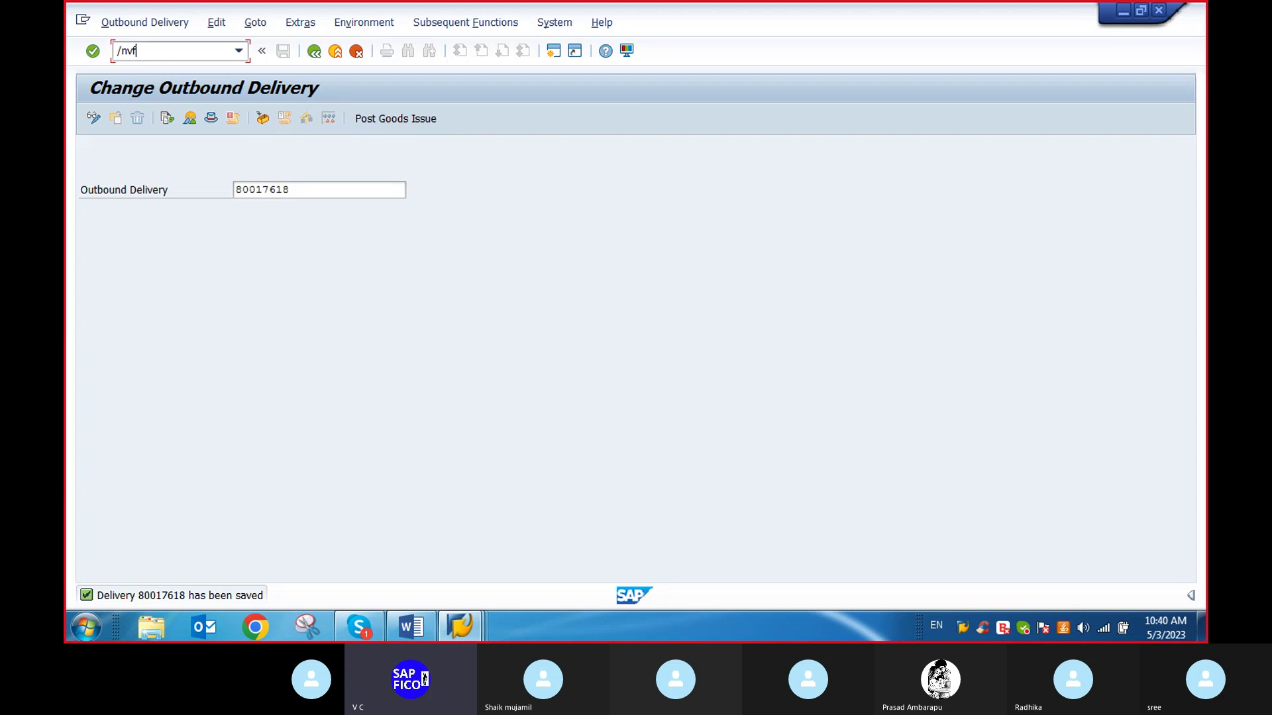
{"action": "type", "text": "01"}
{"action": "key", "text": "Return"}
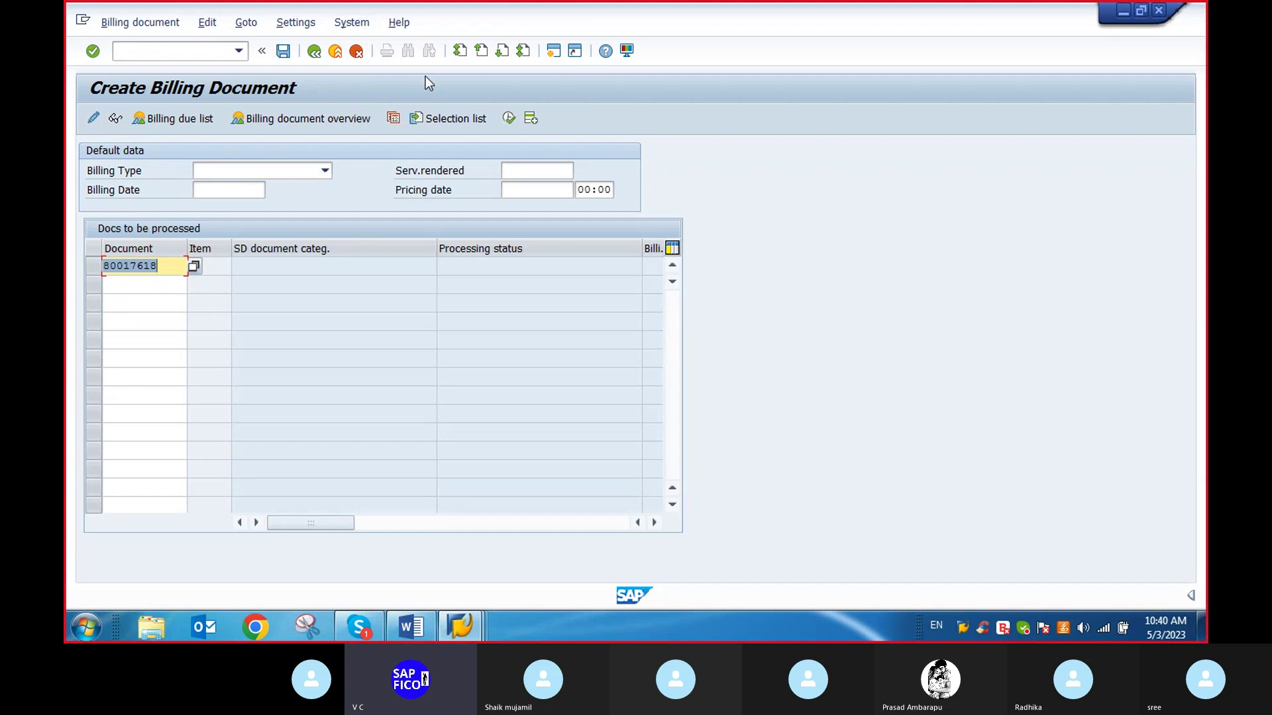
{"action": "key", "text": "Return"}
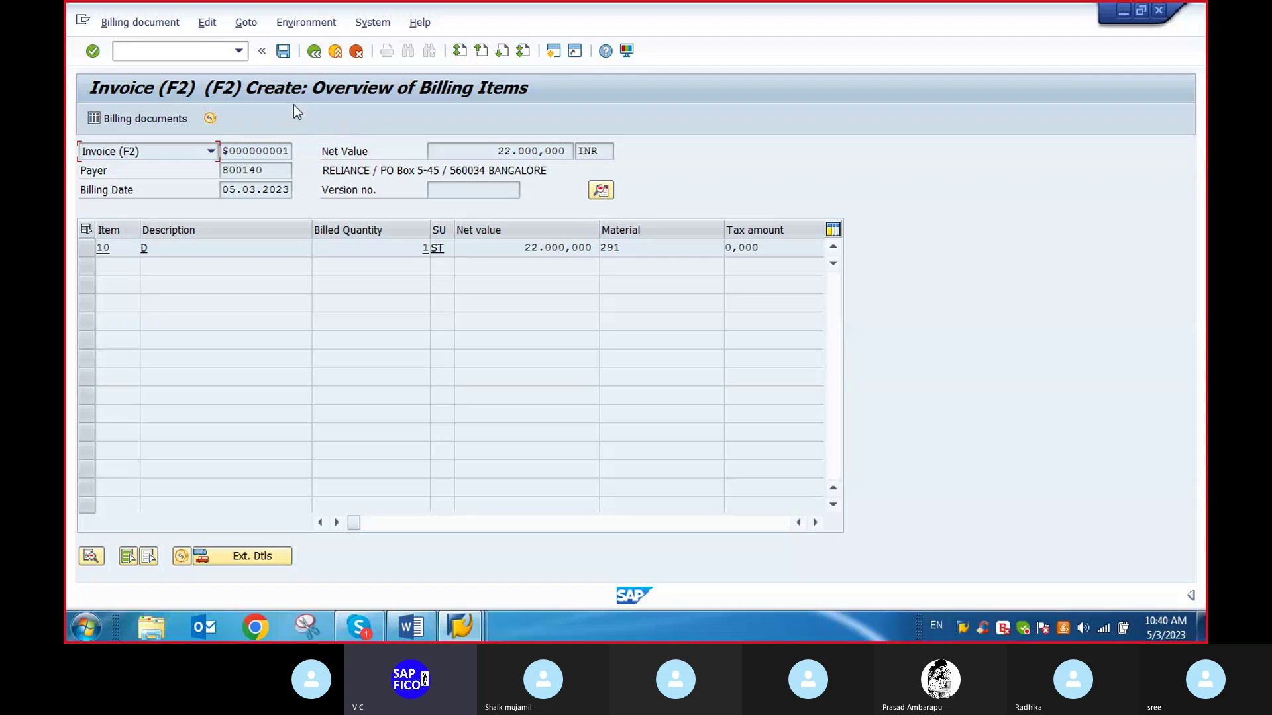
{"action": "left_click", "coordinate": [283, 52]}
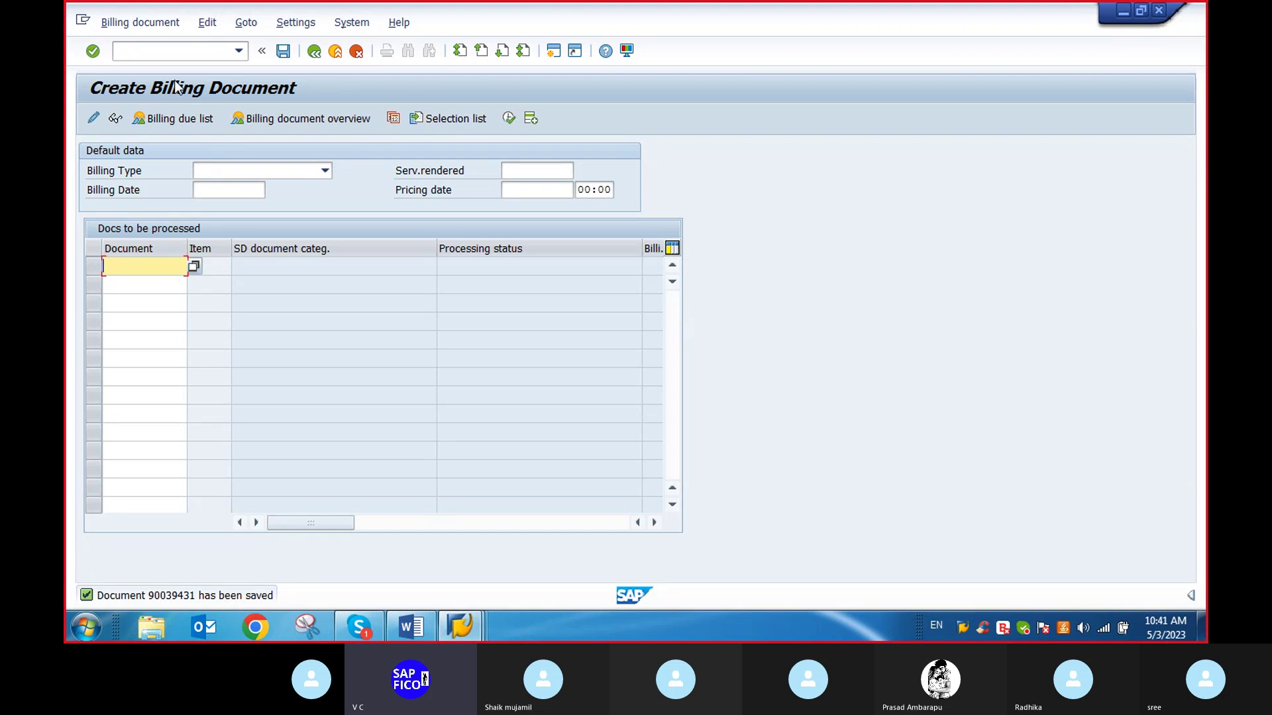
Step: Open transaction VF02 for changing the saved billing document
{"action": "left_click", "coordinate": [181, 56]}
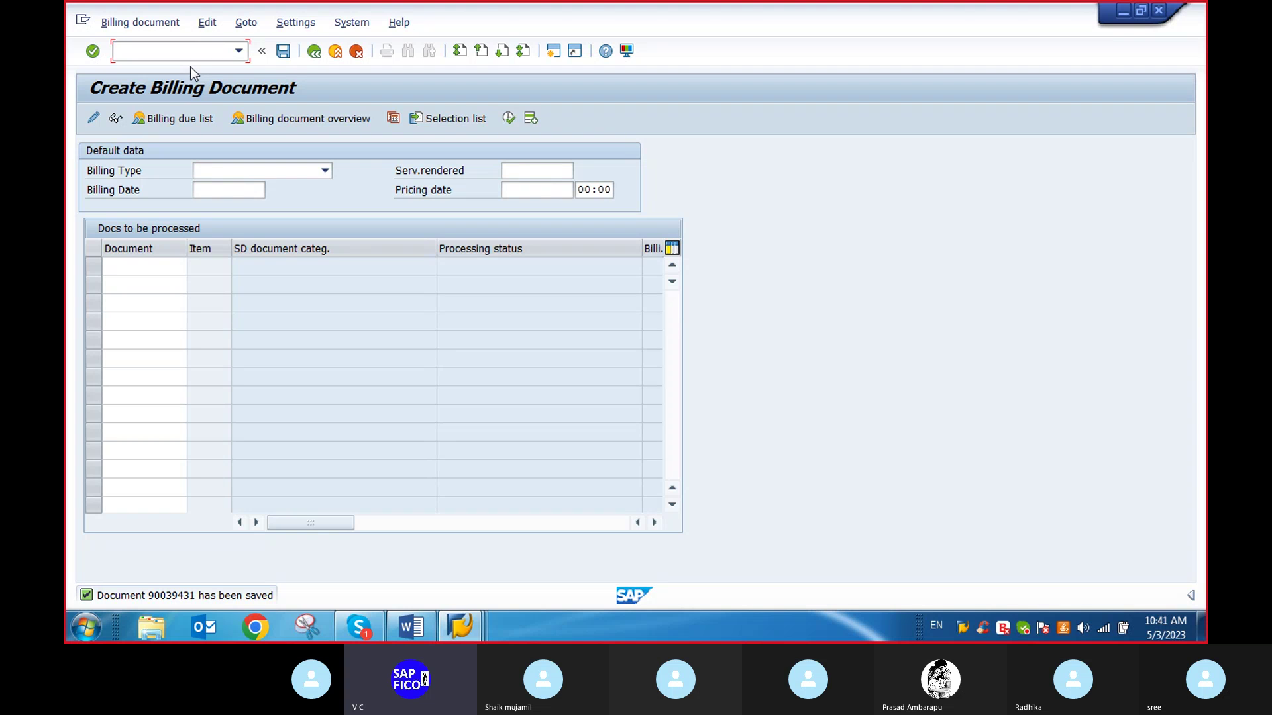
{"action": "type", "text": "vf"}
{"action": "key", "text": "BackSpace"}
{"action": "key", "text": "BackSpace"}
{"action": "type", "text": "/nvf02"}
{"action": "key", "text": "Return"}
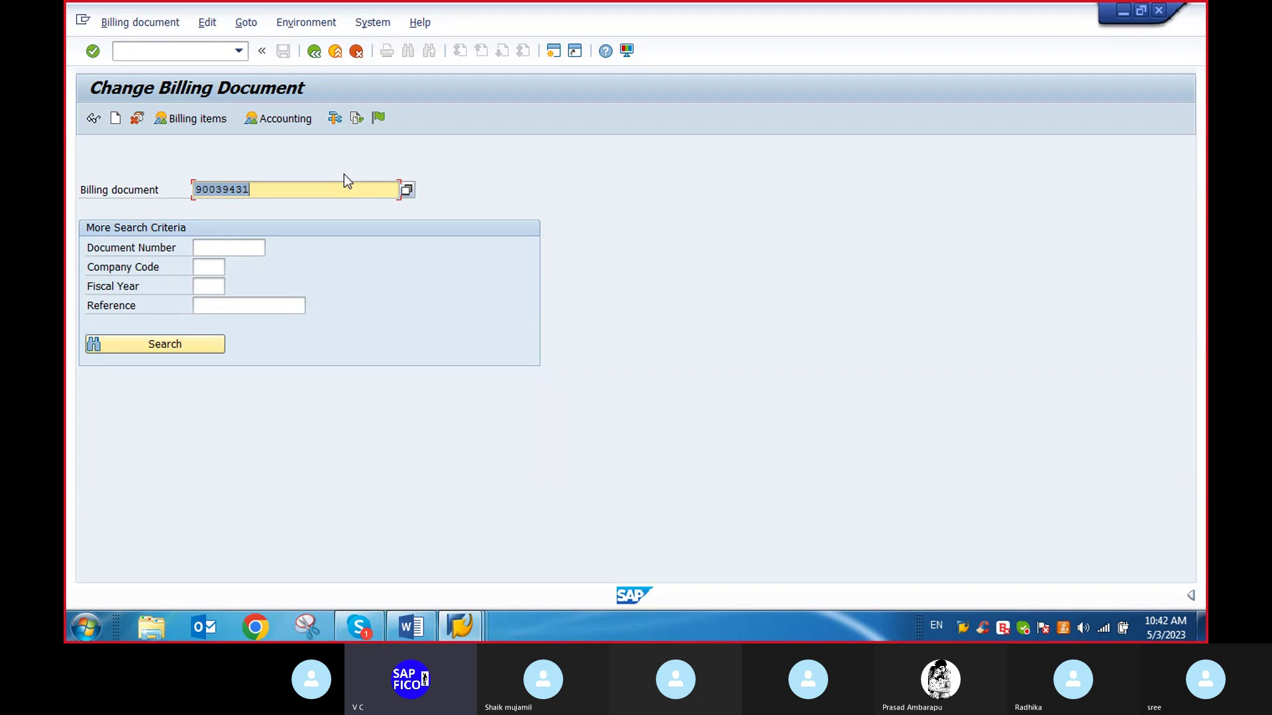
{"action": "left_click", "coordinate": [378, 120]}
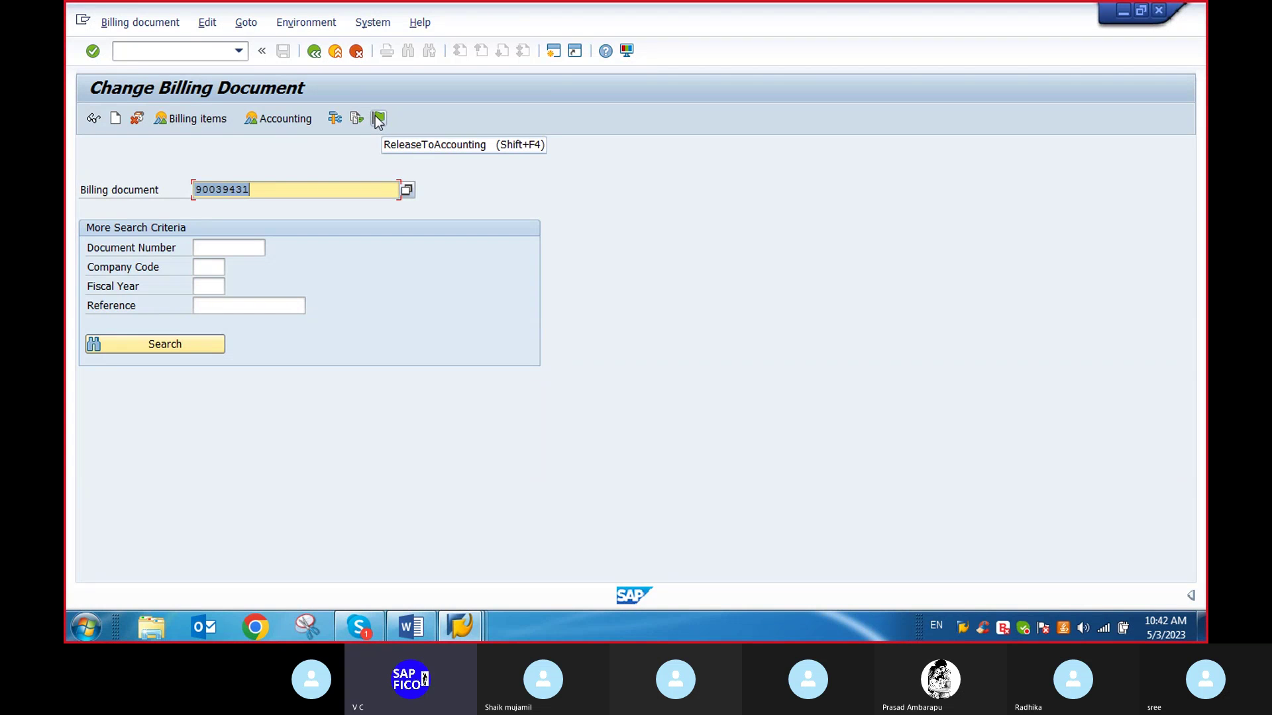
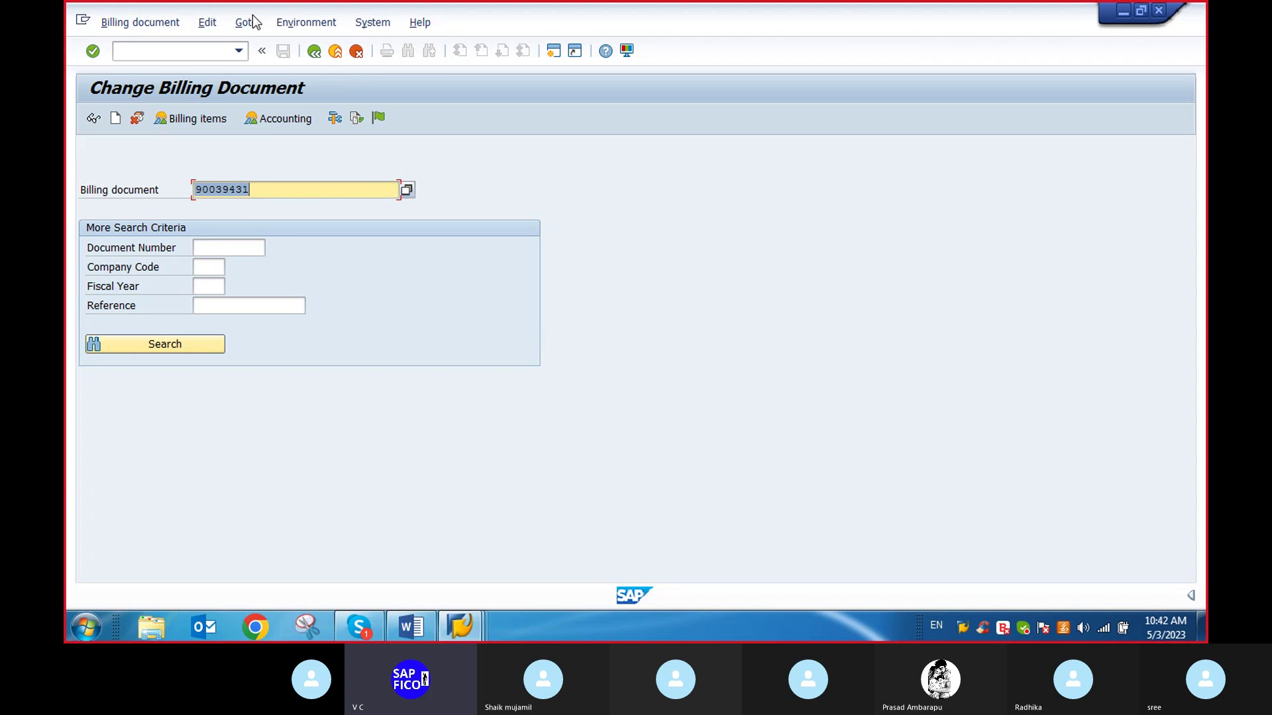
Step: Run the revenue account determination analysis for the billing document and examine the 010 (KOFI) access details under condition type PR00
{"action": "left_click", "coordinate": [306, 23]}
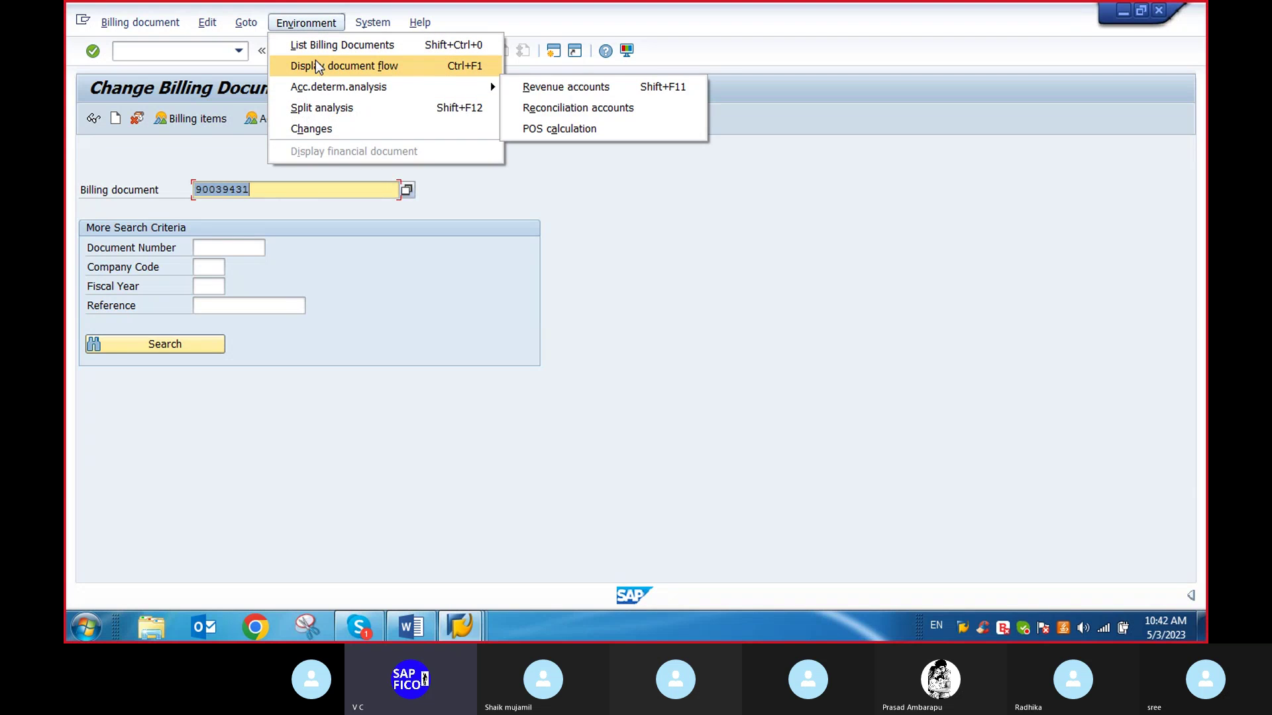
{"action": "mouse_move", "coordinate": [312, 86]}
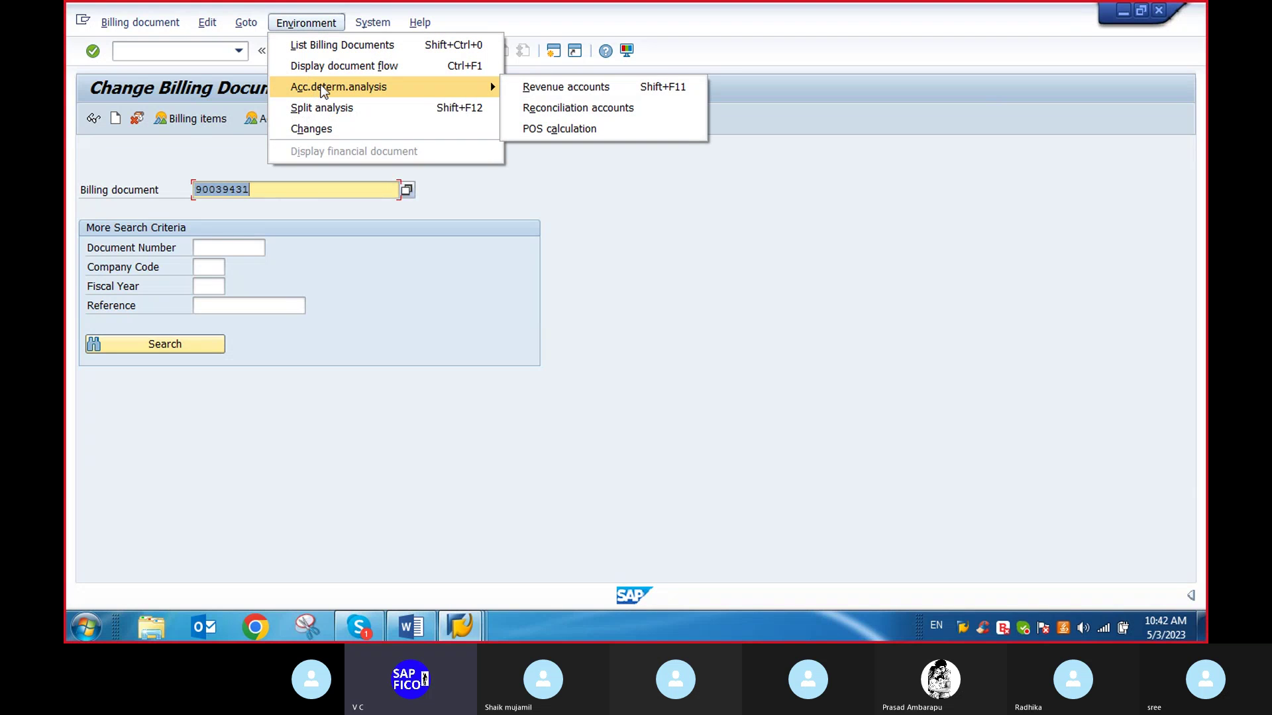
{"action": "left_click", "coordinate": [555, 90]}
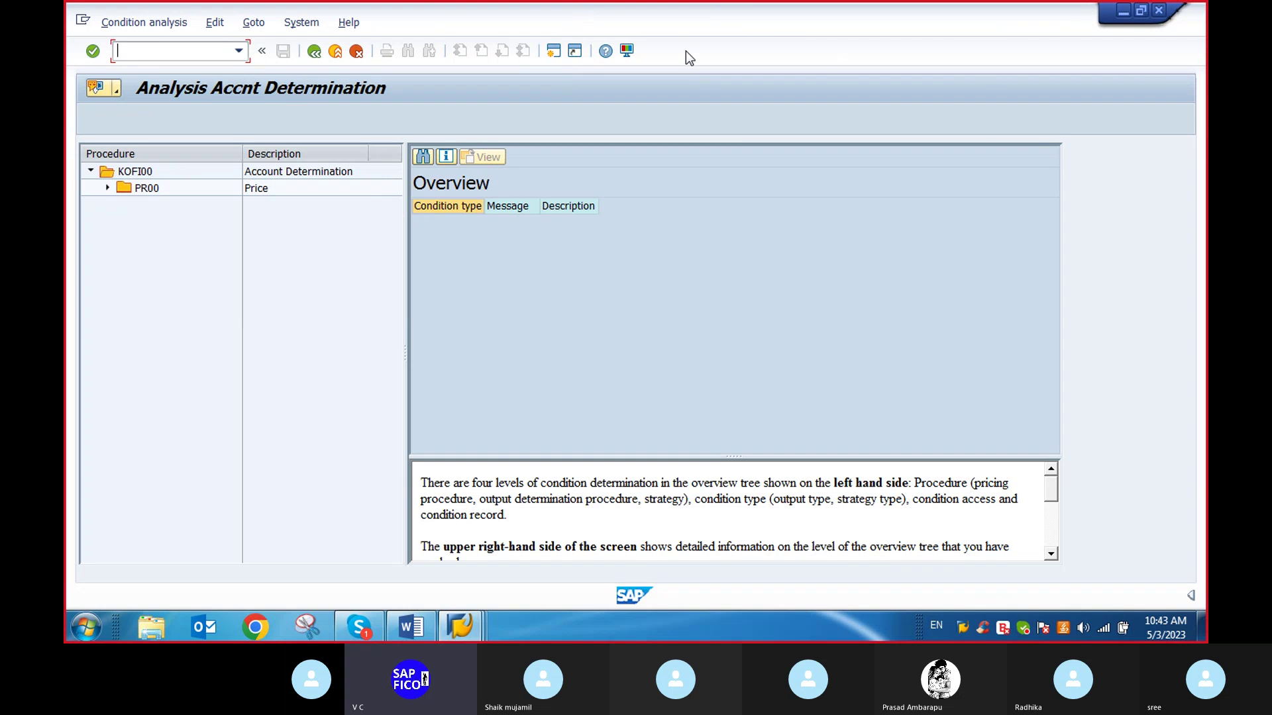
{"action": "double_click", "coordinate": [146, 189]}
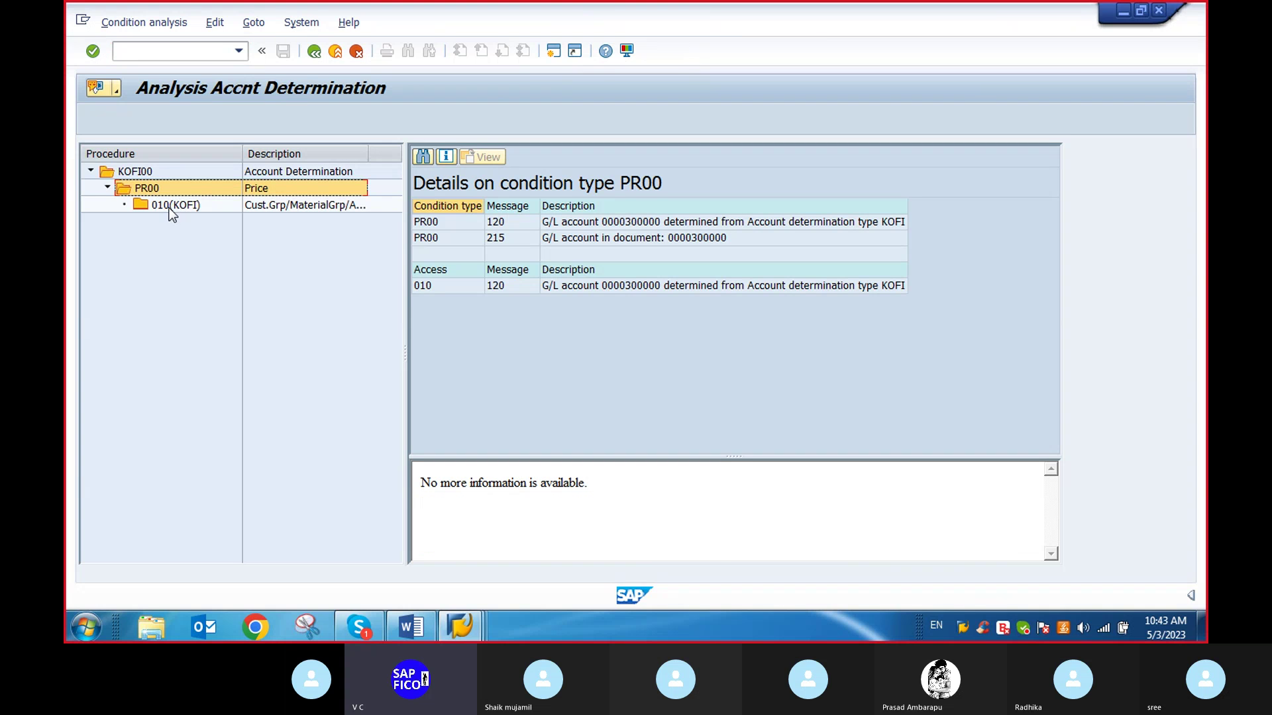
{"action": "double_click", "coordinate": [169, 208]}
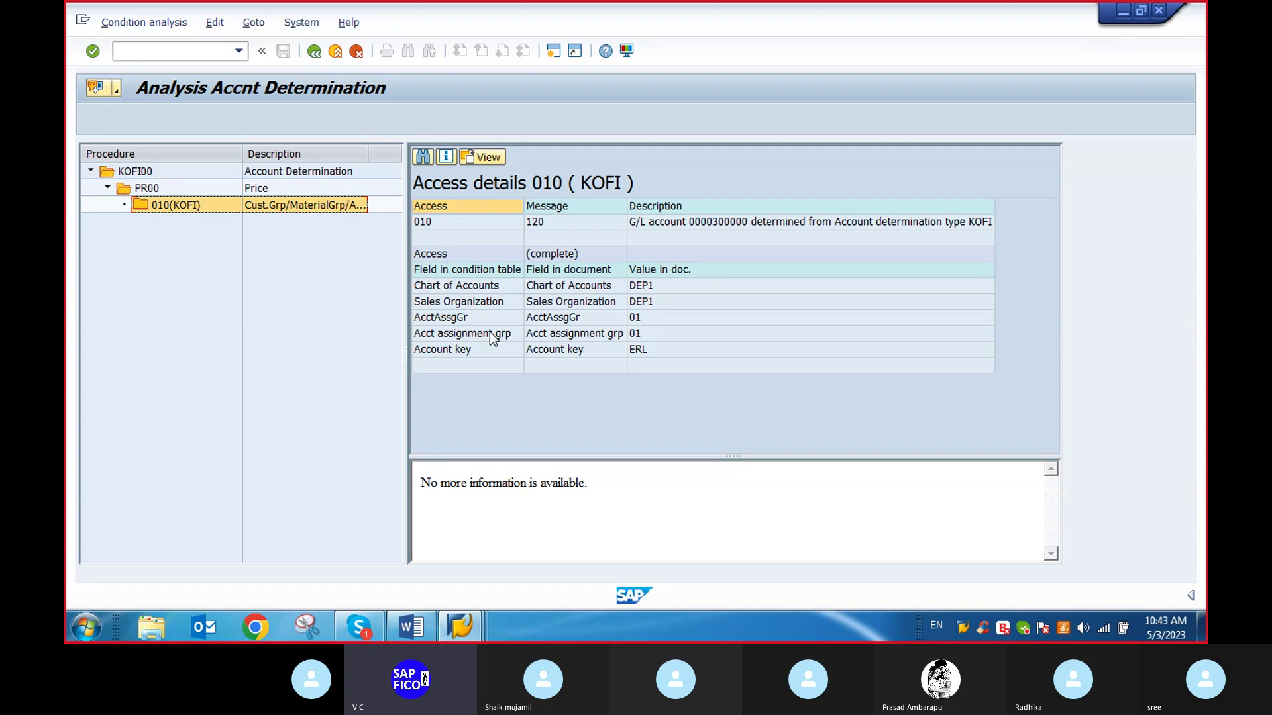
{"action": "left_click", "coordinate": [314, 51]}
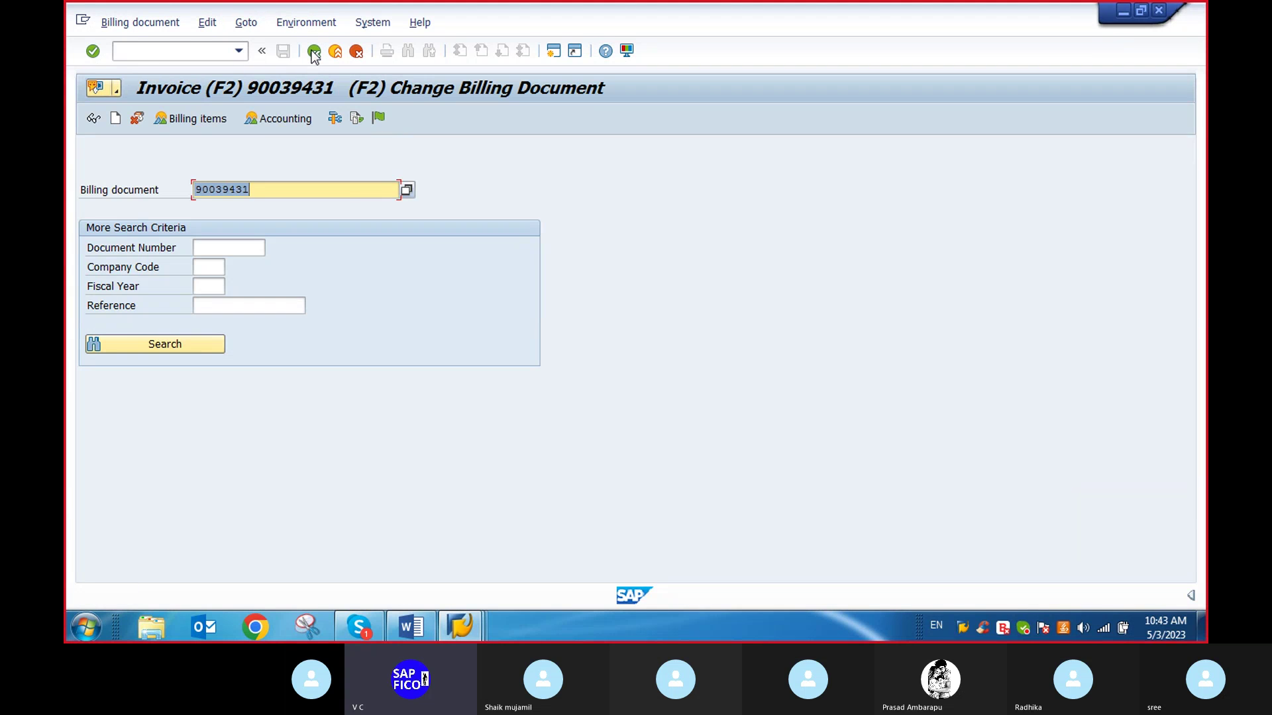
Step: Try to run the reconciliation account determination analysis for the billing document
{"action": "left_click", "coordinate": [301, 24]}
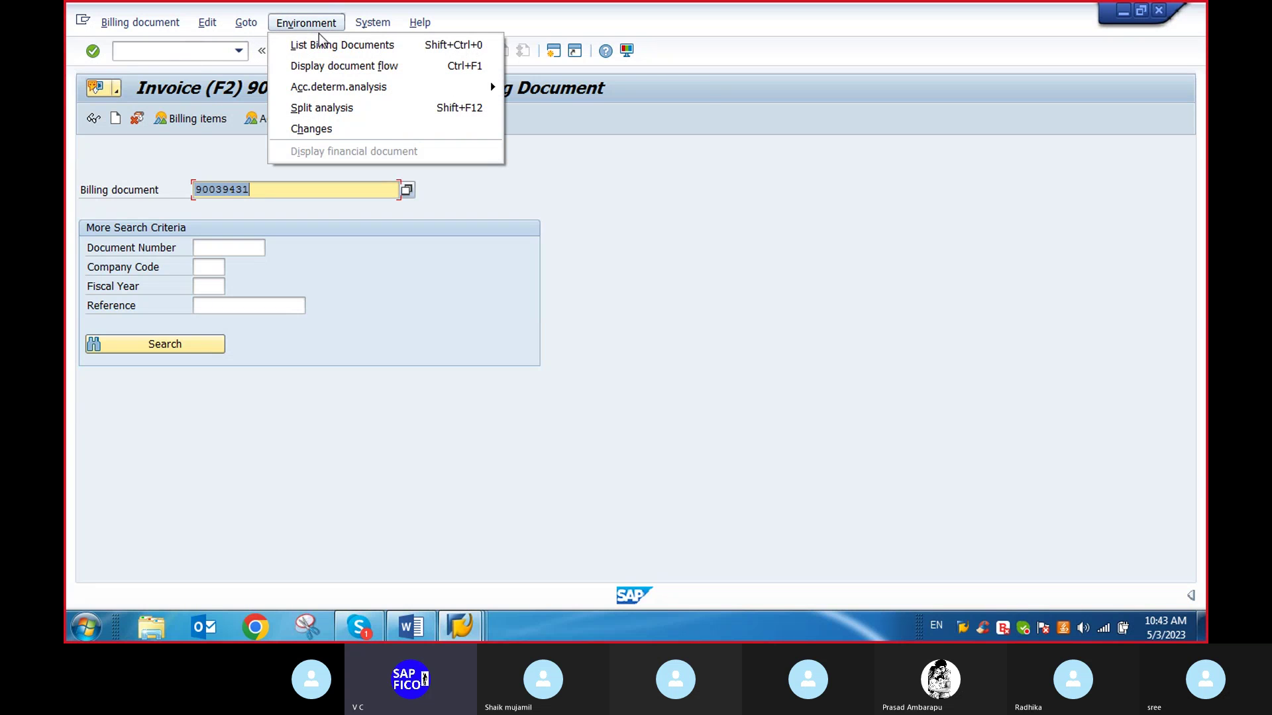
{"action": "mouse_move", "coordinate": [339, 92]}
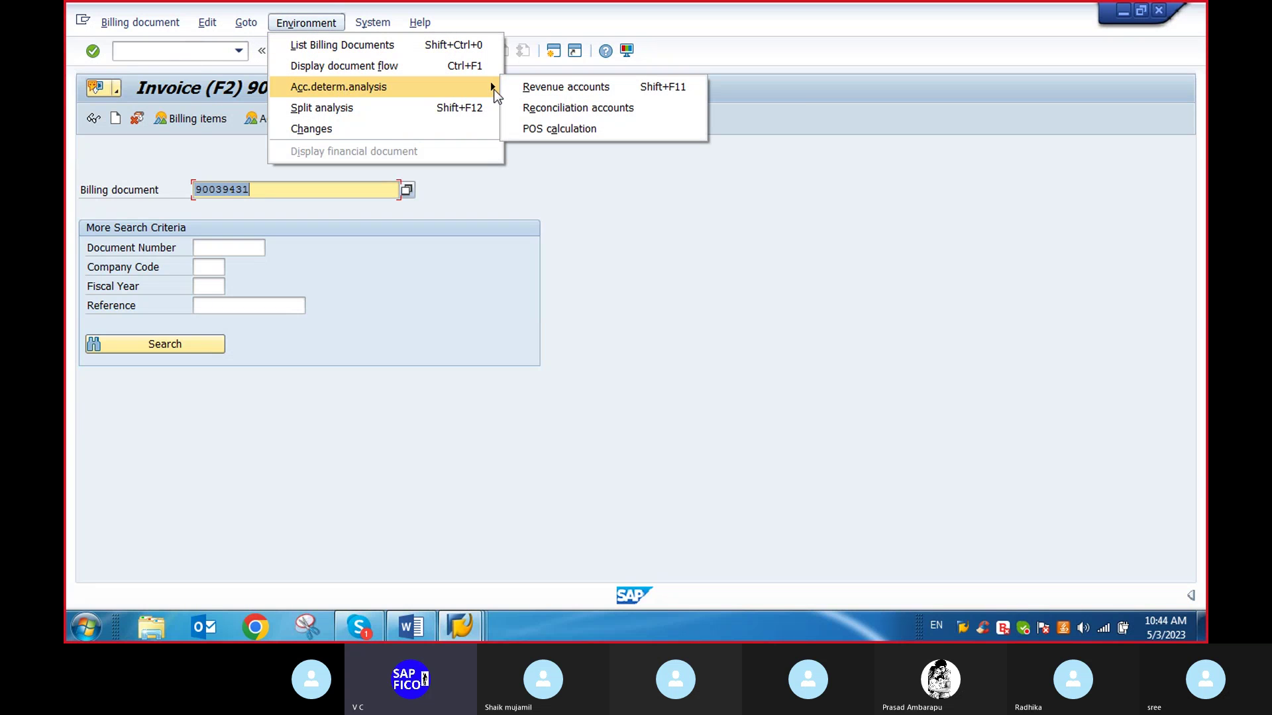
{"action": "left_click", "coordinate": [538, 108]}
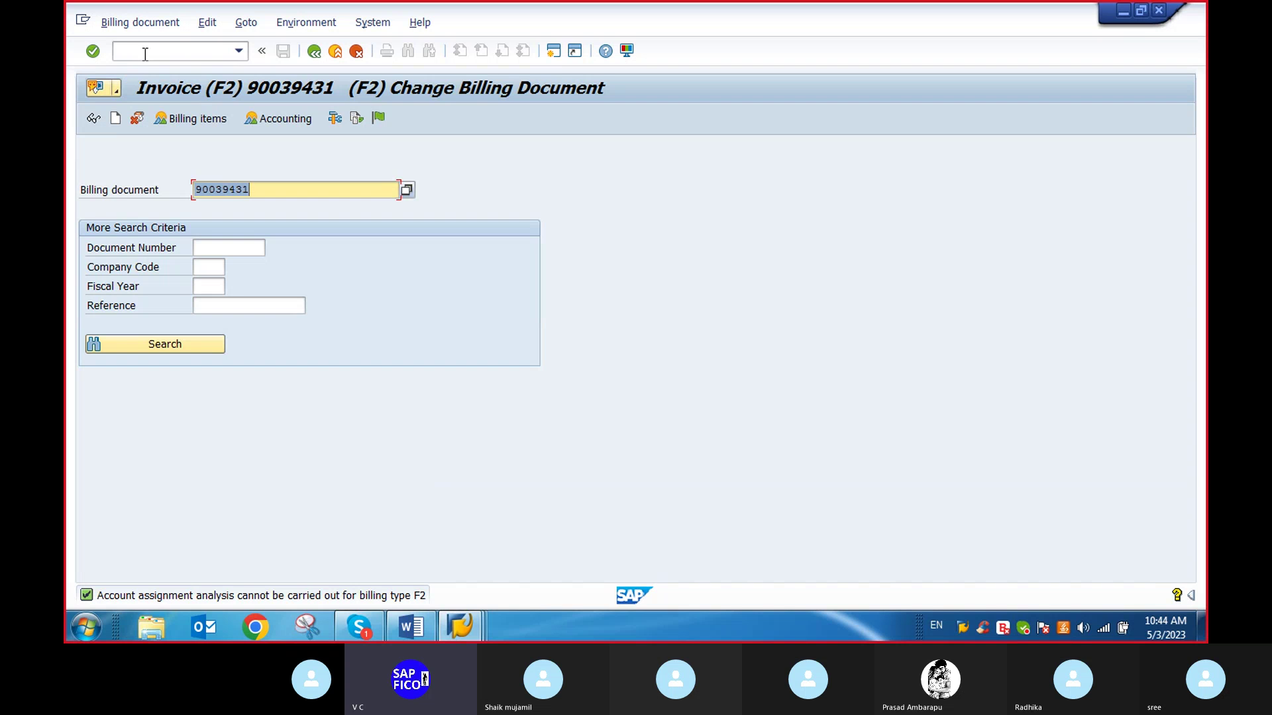
Step: Display the billing document's document flow and open the accounting document generated from the invoice
{"action": "left_click", "coordinate": [356, 119]}
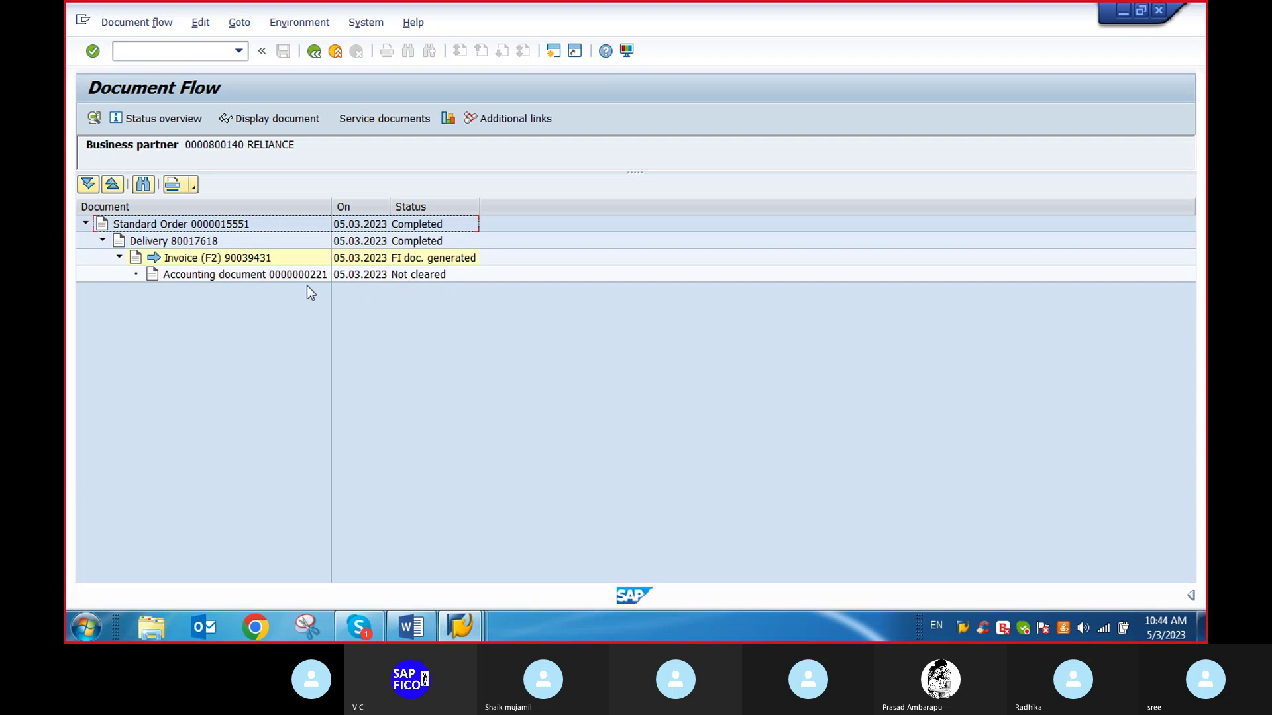
{"action": "double_click", "coordinate": [201, 275]}
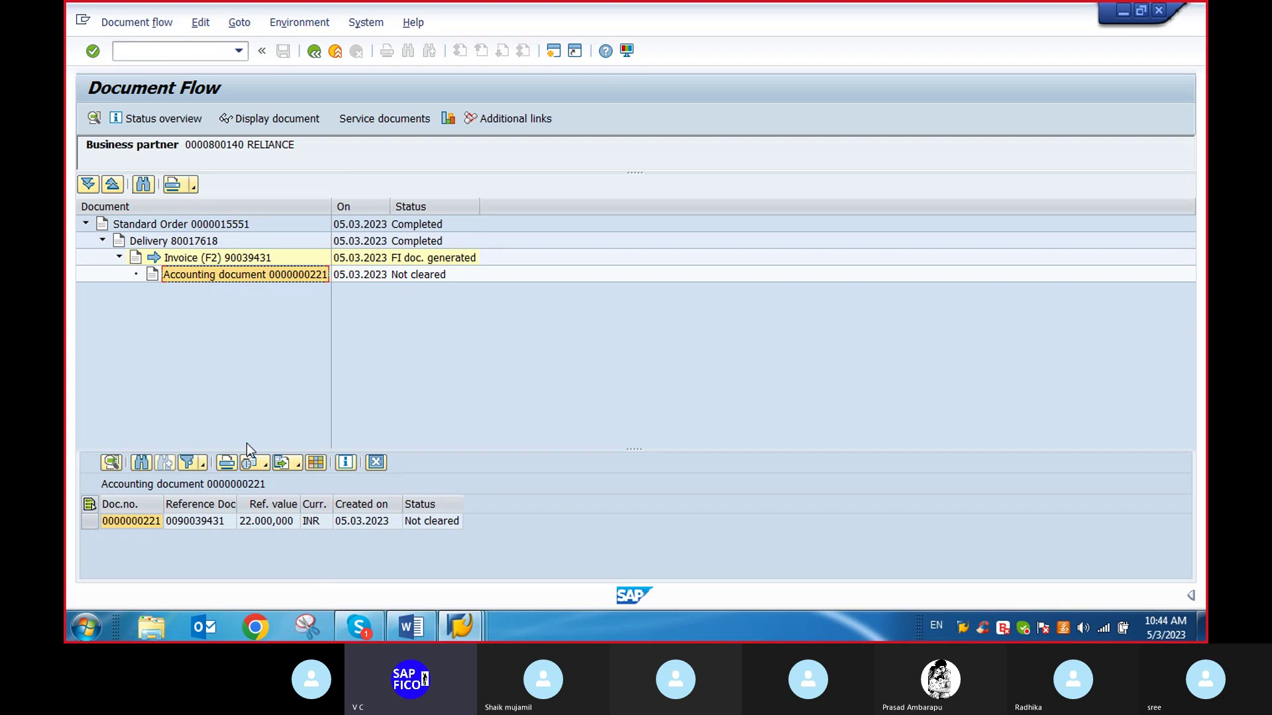
{"action": "left_click", "coordinate": [134, 518]}
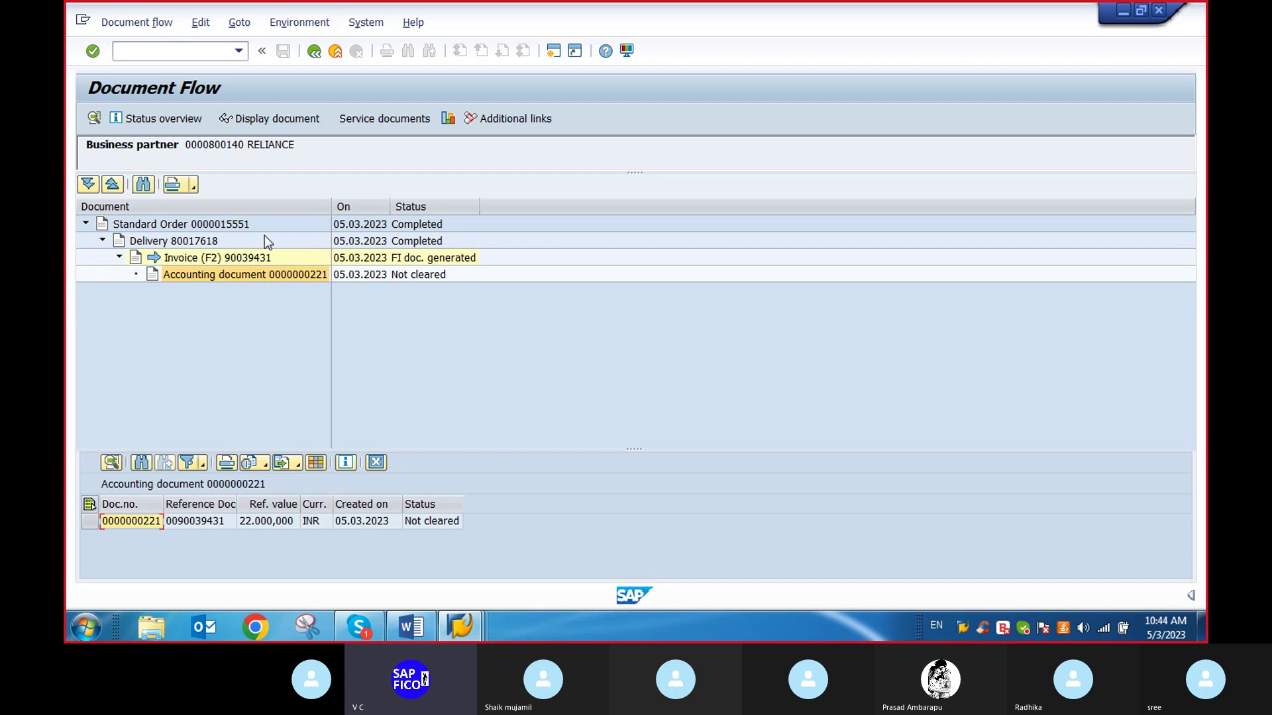
{"action": "left_click", "coordinate": [251, 118]}
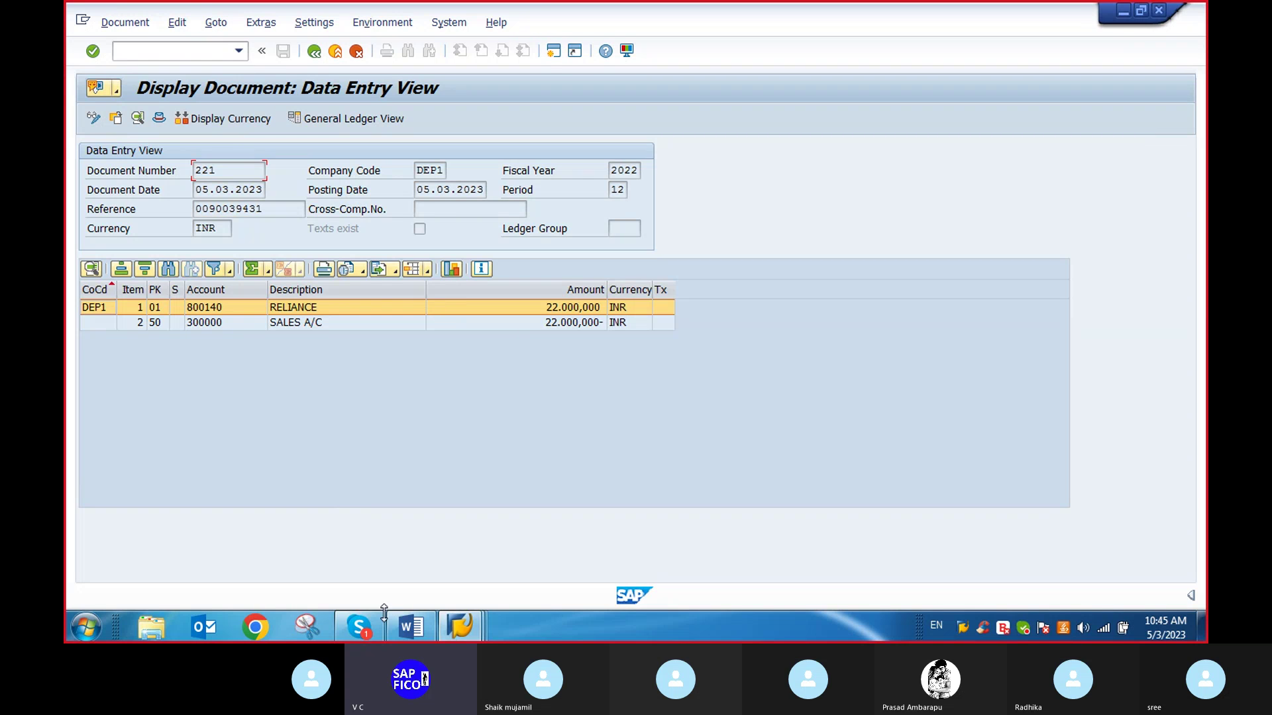
Step: Switch to the Word notes, save FI SD INTEGRATION.docx and close it
{"action": "left_click", "coordinate": [422, 632]}
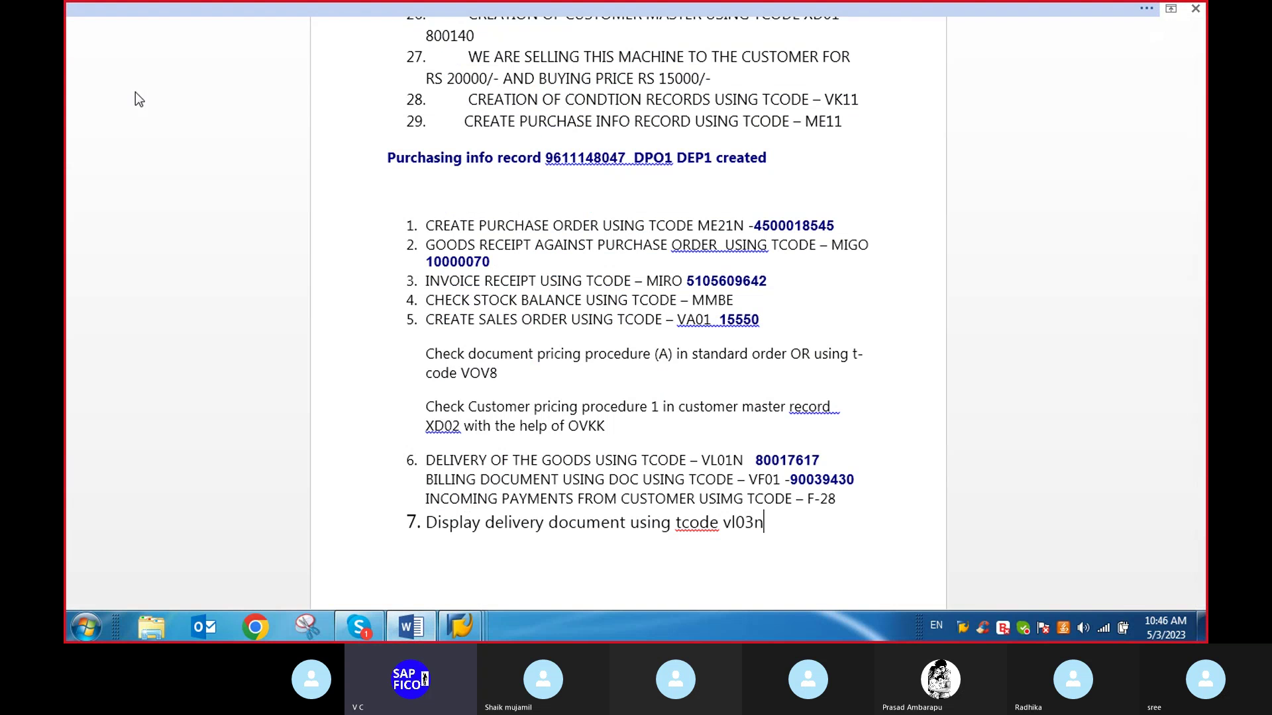
{"action": "left_click", "coordinate": [126, 20]}
{"action": "left_click", "coordinate": [103, 14]}
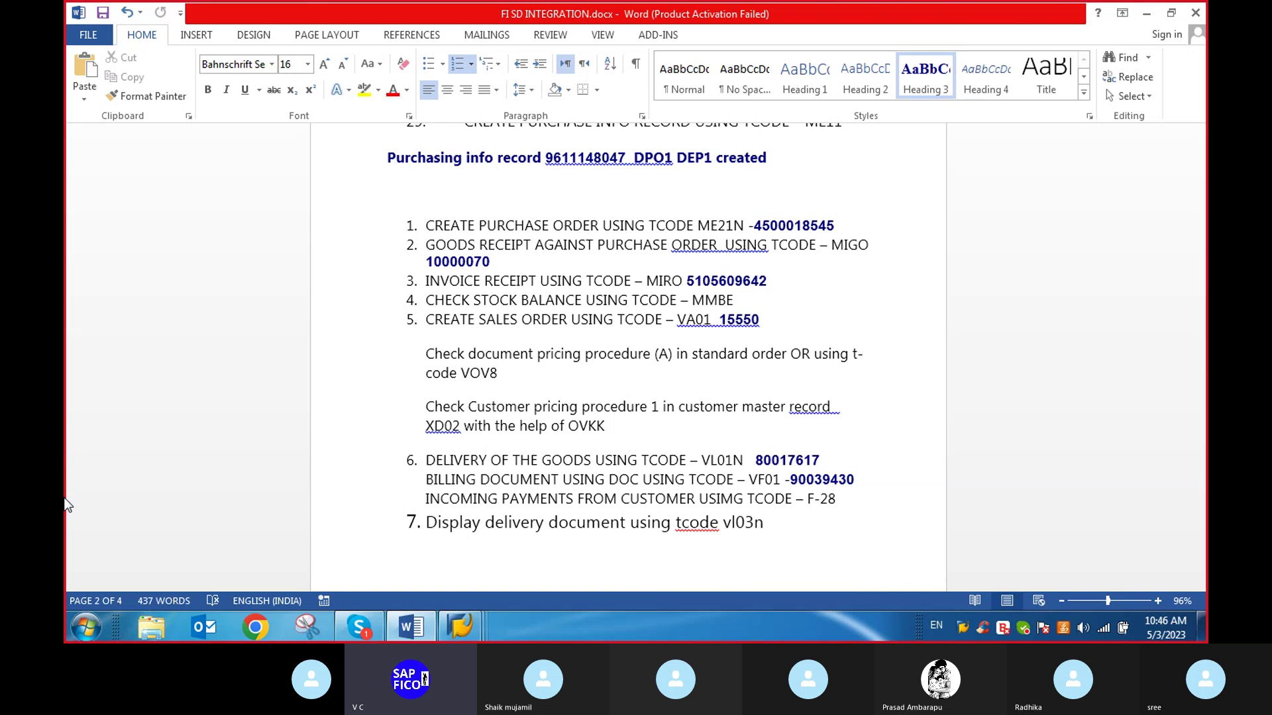
{"action": "left_click", "coordinate": [1196, 13]}
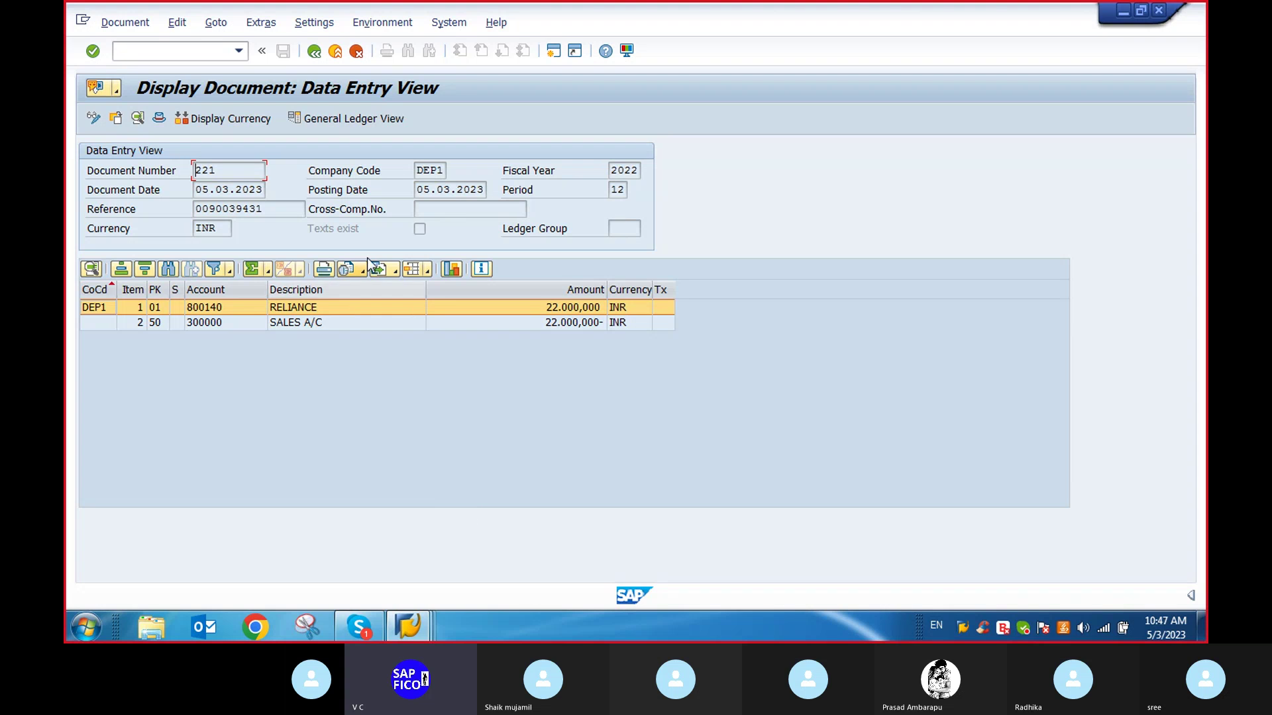
Step: Return to the document flow, display the F2 invoice and open its accounting document
{"action": "left_click", "coordinate": [316, 50]}
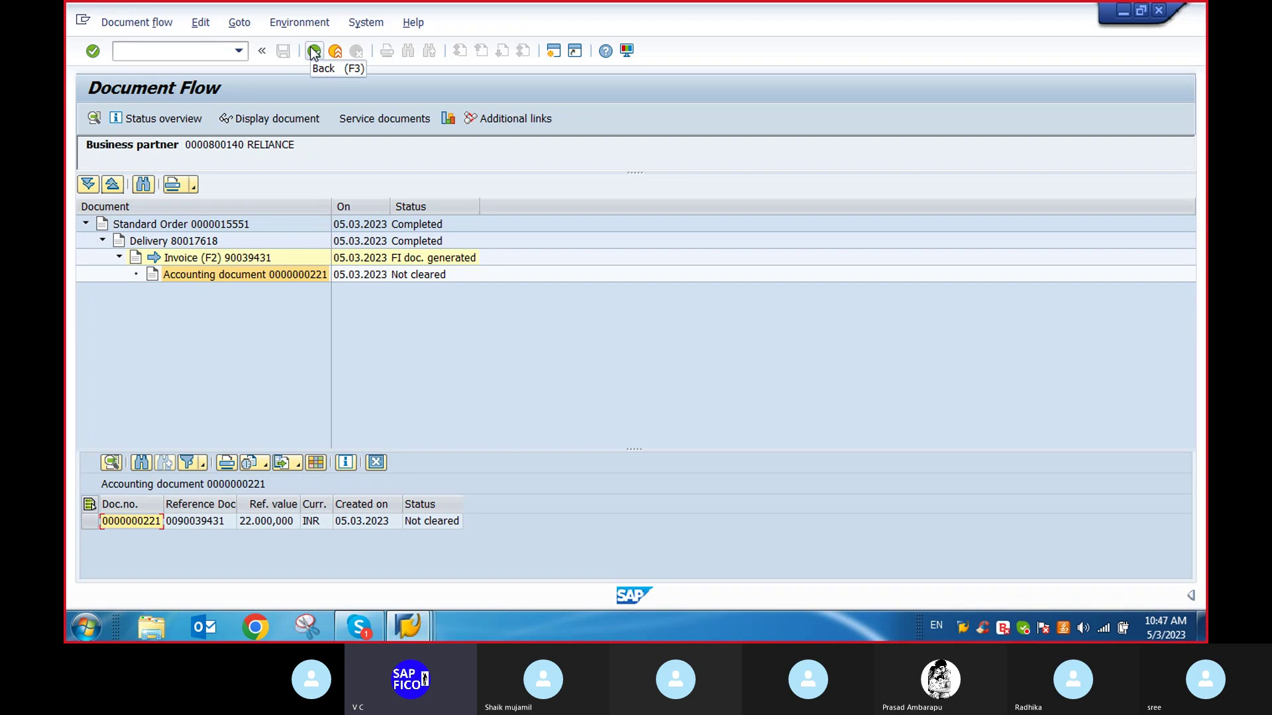
{"action": "left_click", "coordinate": [188, 260]}
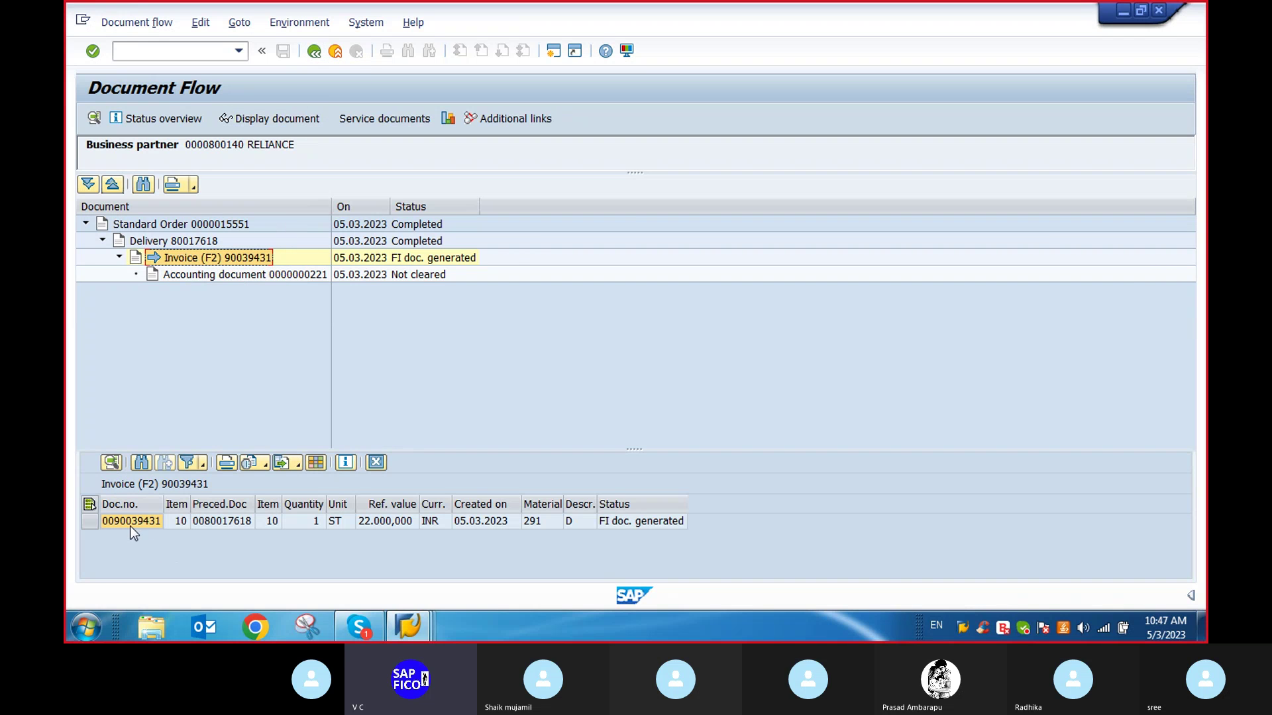
{"action": "left_click", "coordinate": [128, 521]}
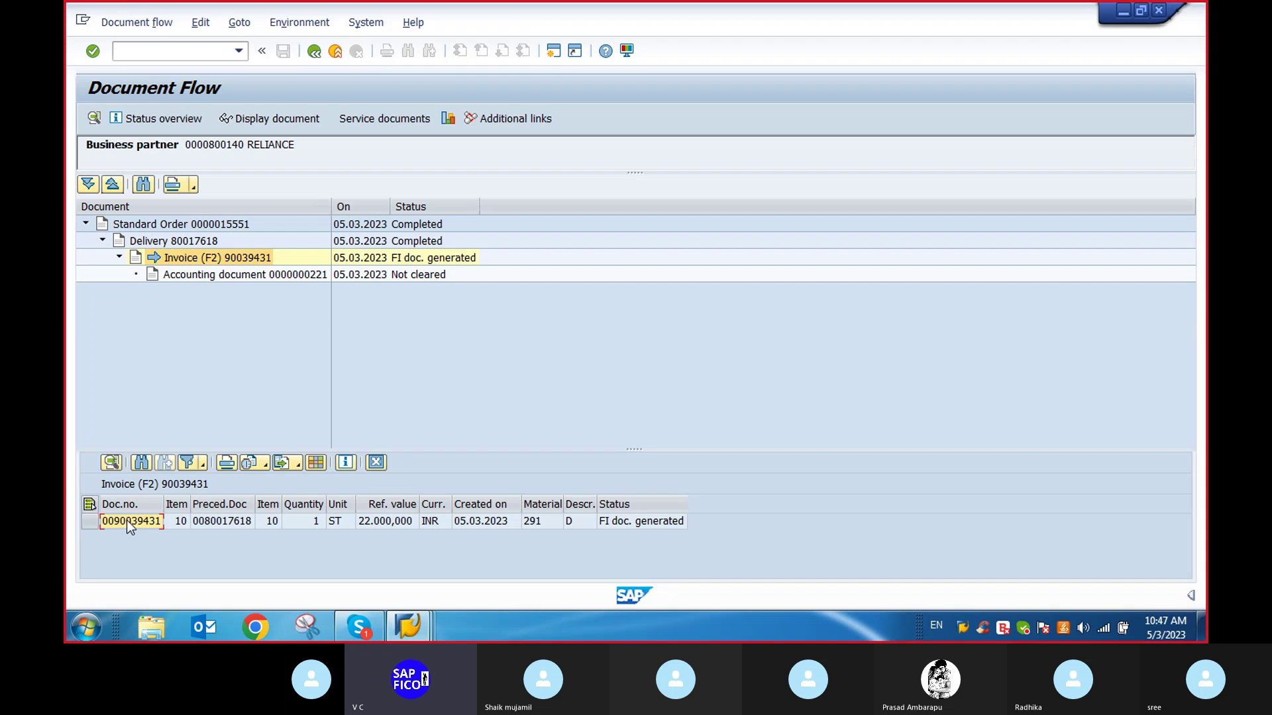
{"action": "left_click", "coordinate": [277, 117]}
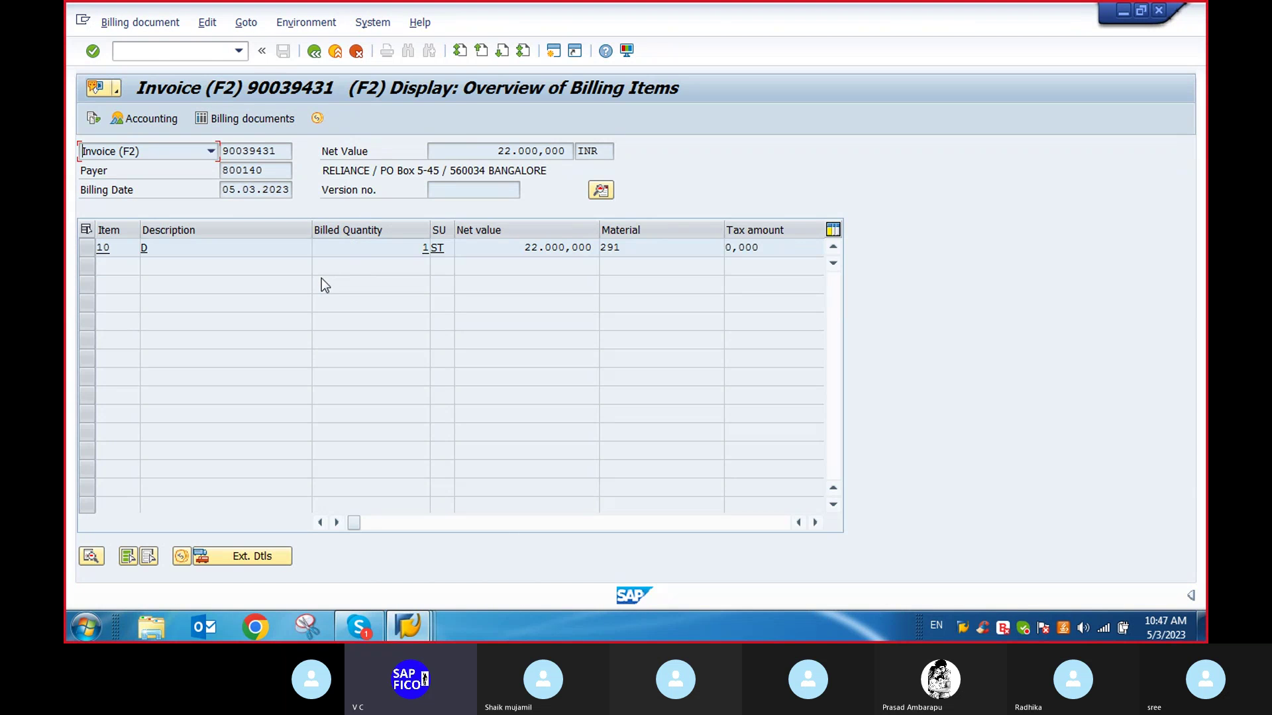
{"action": "left_click", "coordinate": [149, 118]}
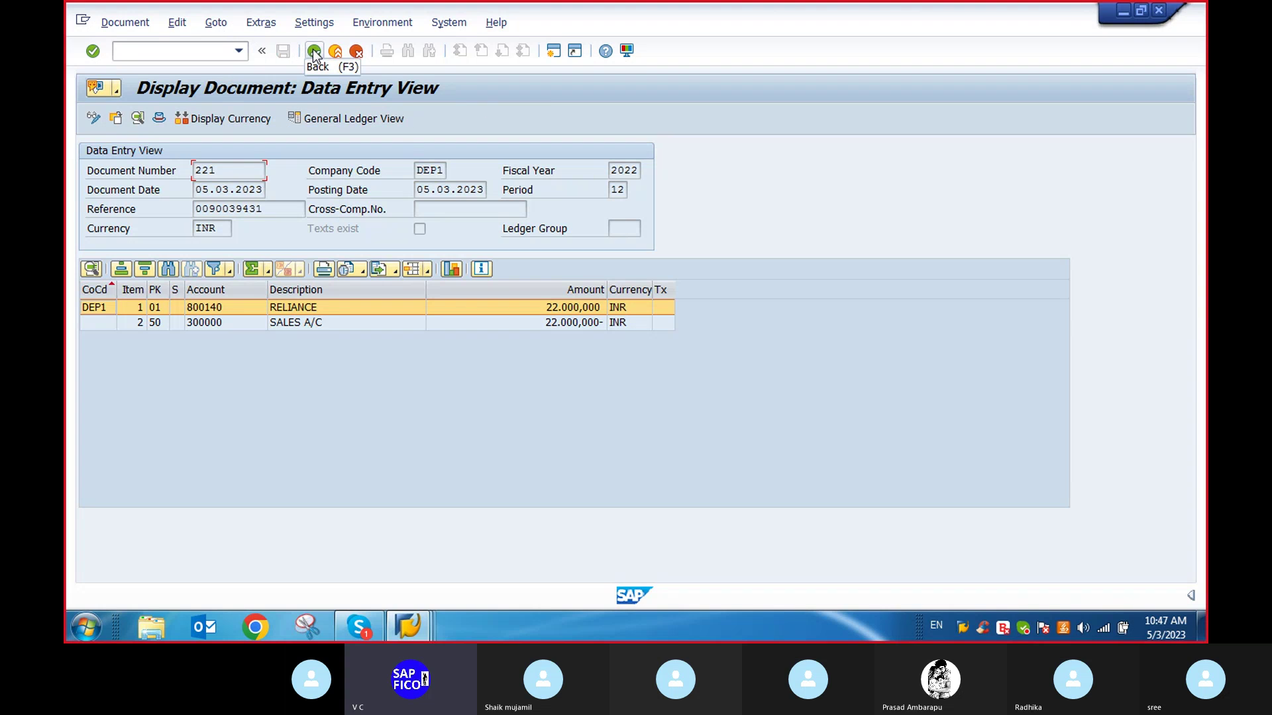
Step: Open transaction VL03N for displaying the outbound delivery
{"action": "type", "text": "/nvl"}
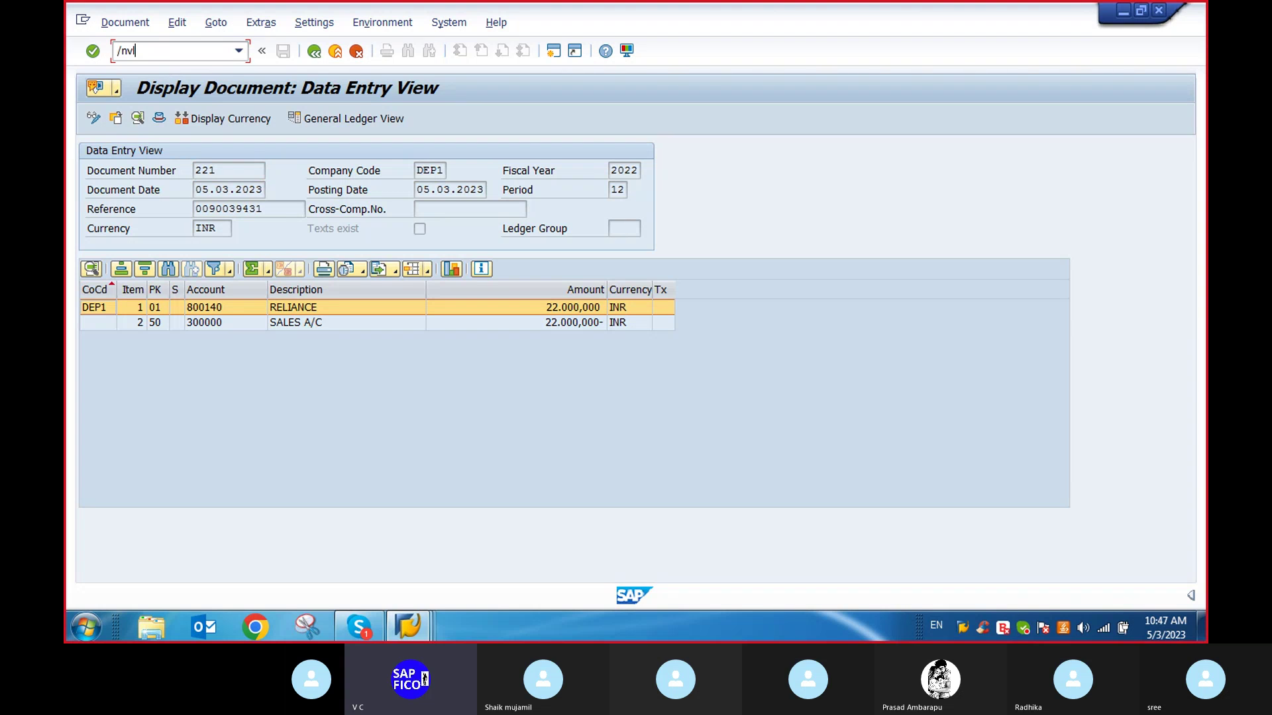
{"action": "type", "text": "03n"}
{"action": "key", "text": "Return"}
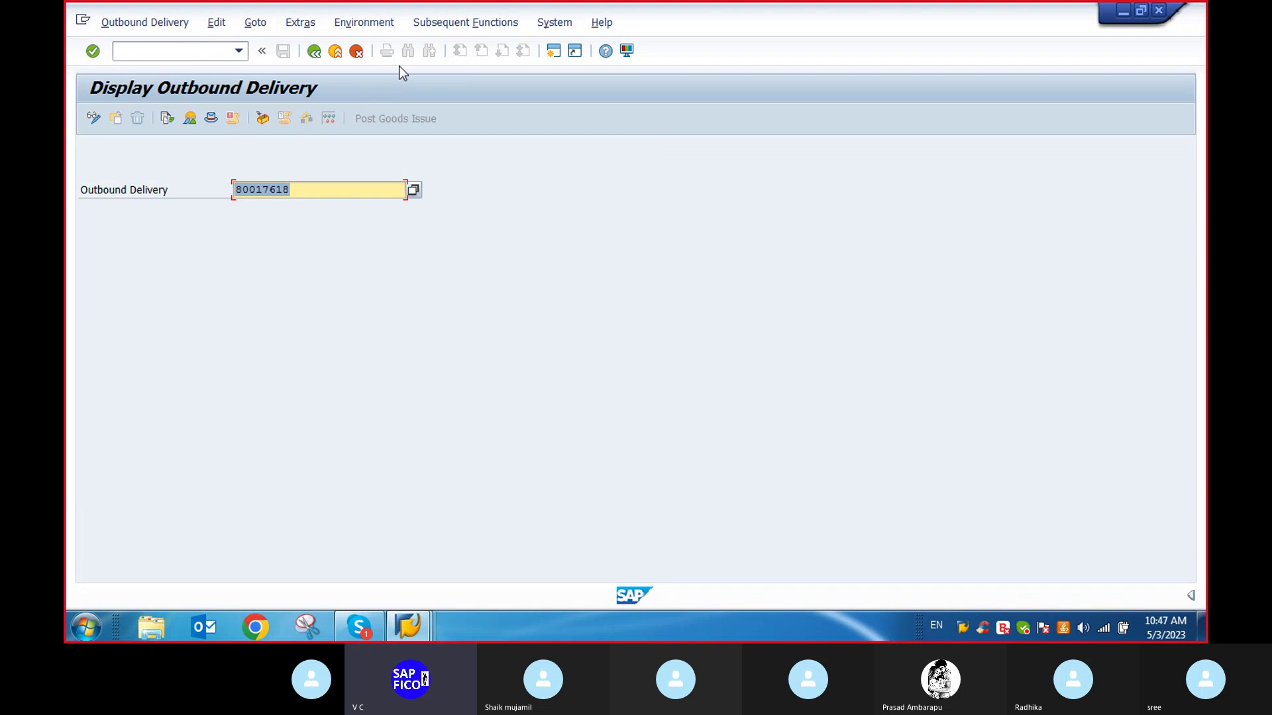